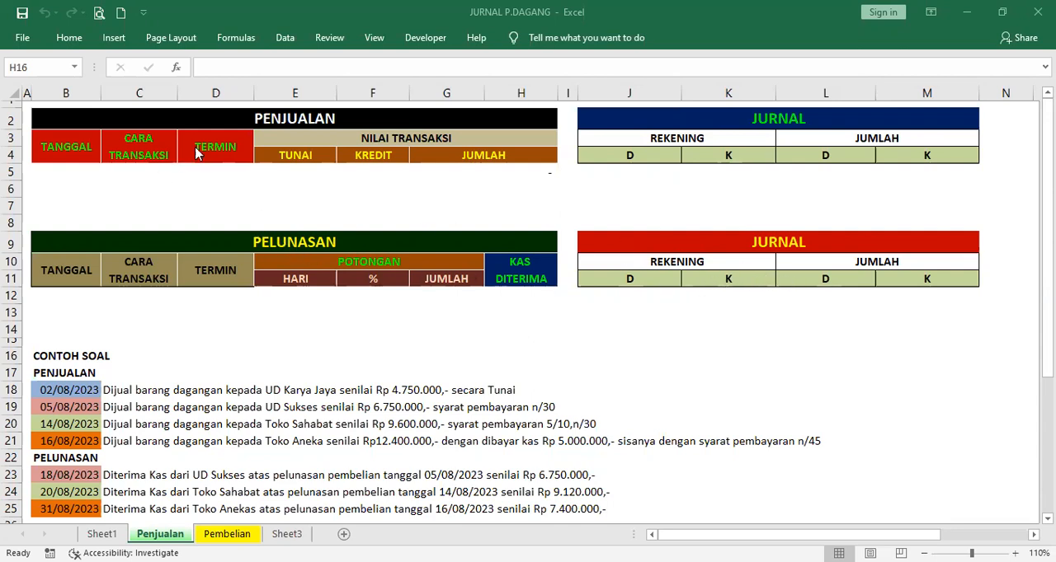
Try the transaction methods Tunai, Kredit and Gabungan in C5 of the PENJUALAN table, and clear the cell
left_click(145, 174)
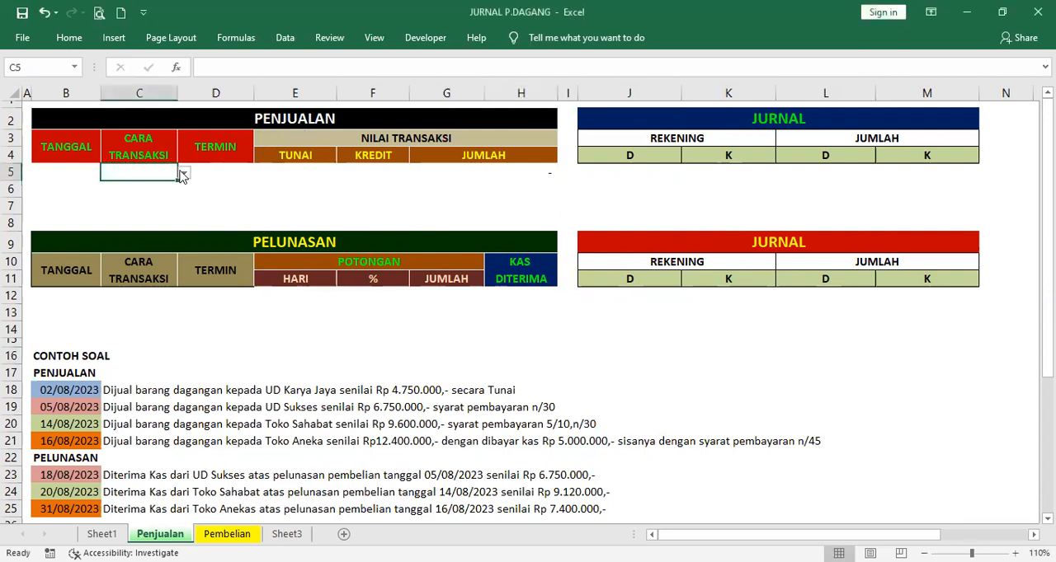
left_click(185, 174)
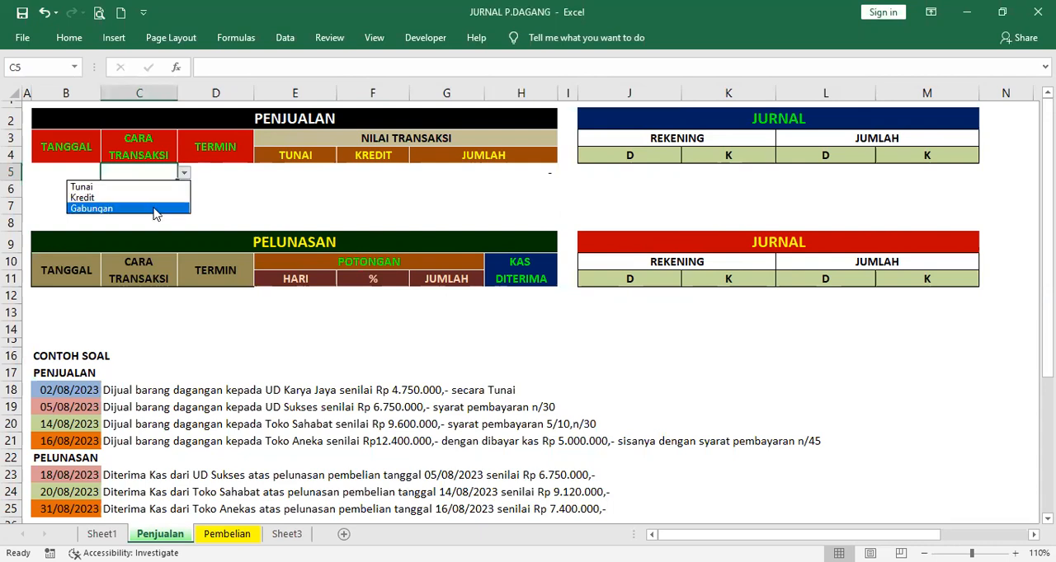
key("Escape")
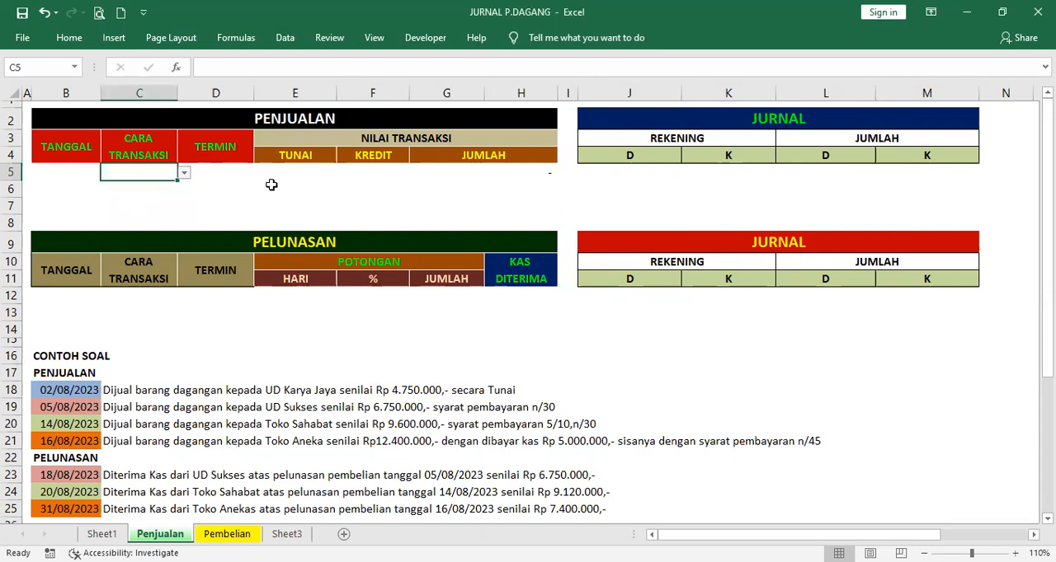
left_click(186, 175)
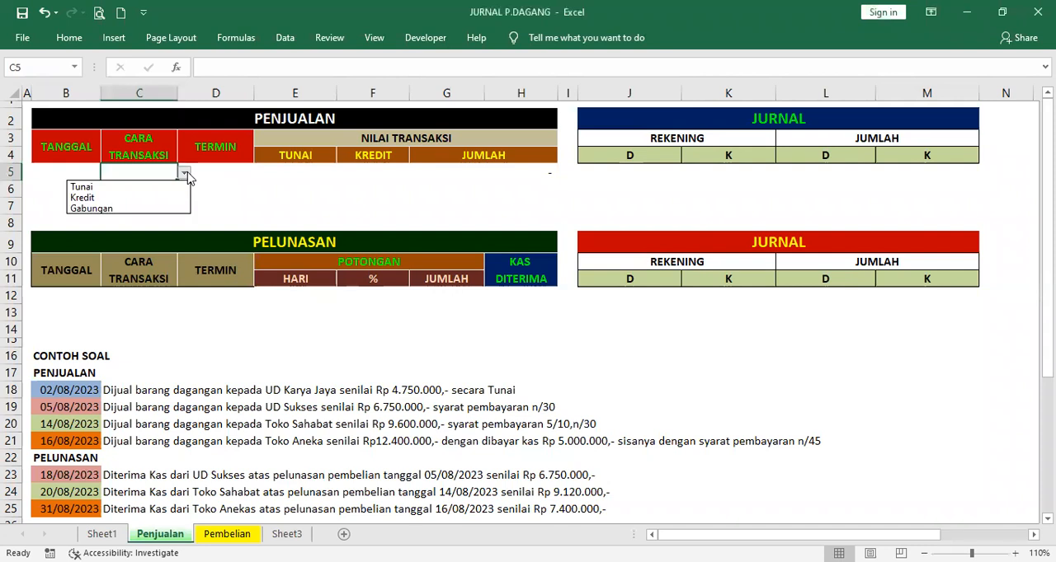
left_click(159, 189)
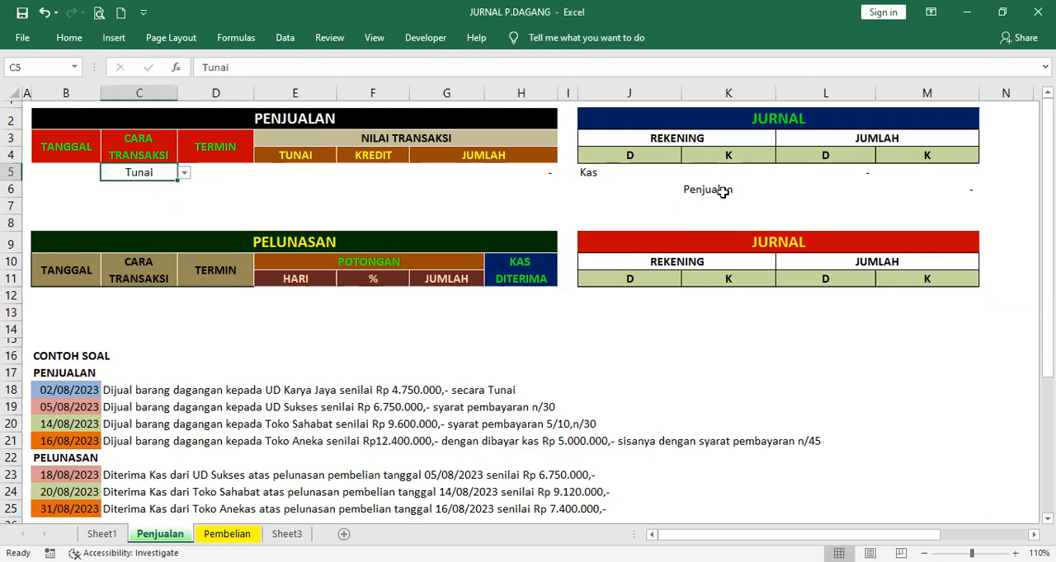
left_click(184, 173)
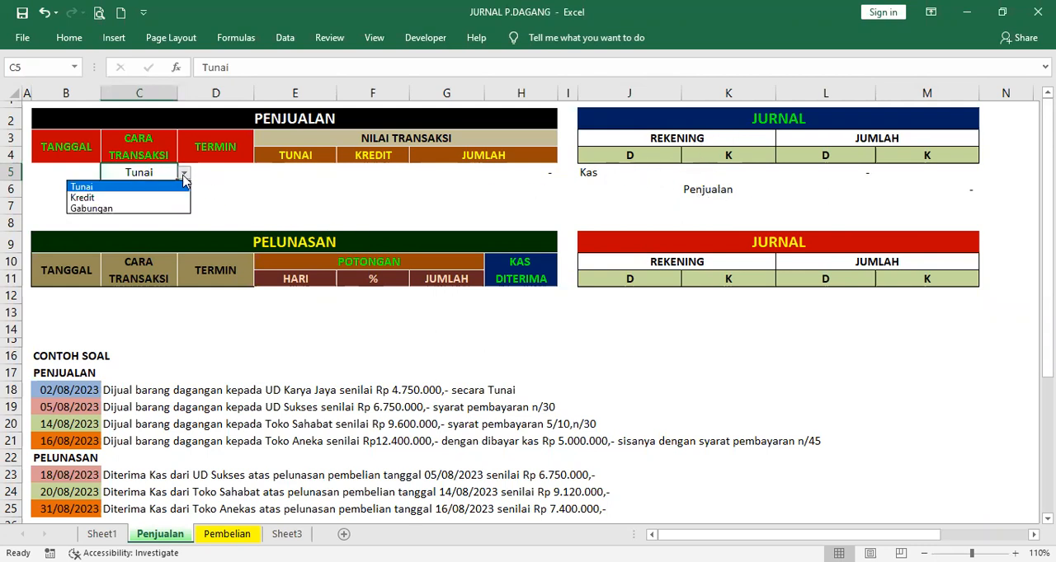
left_click(174, 198)
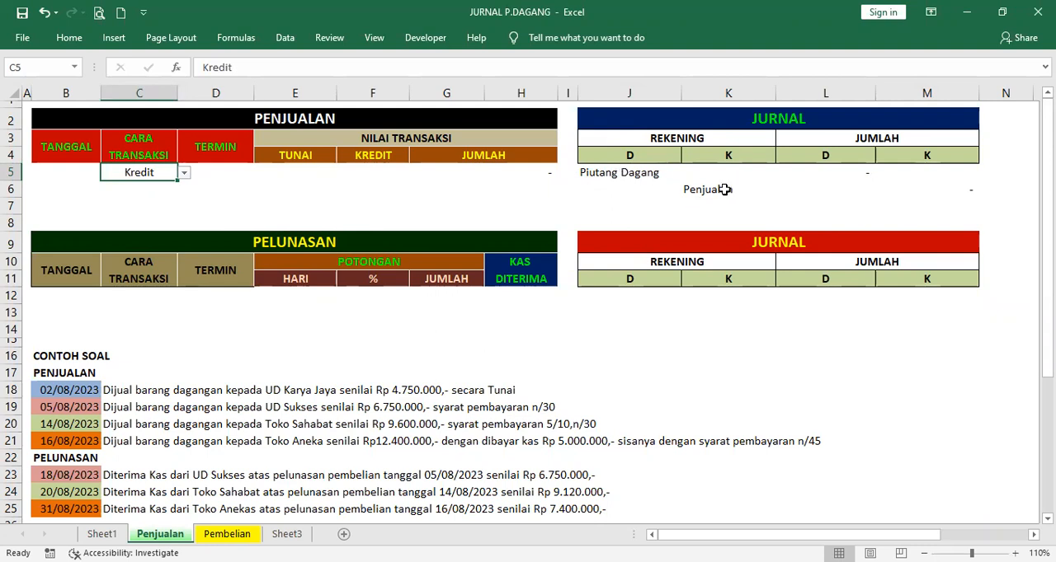
left_click(184, 173)
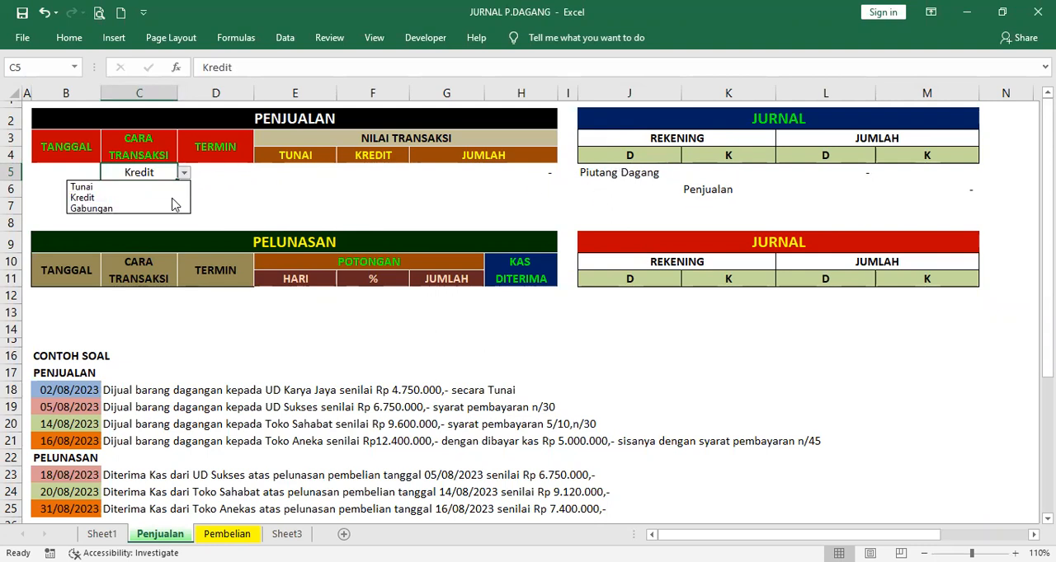
left_click(174, 208)
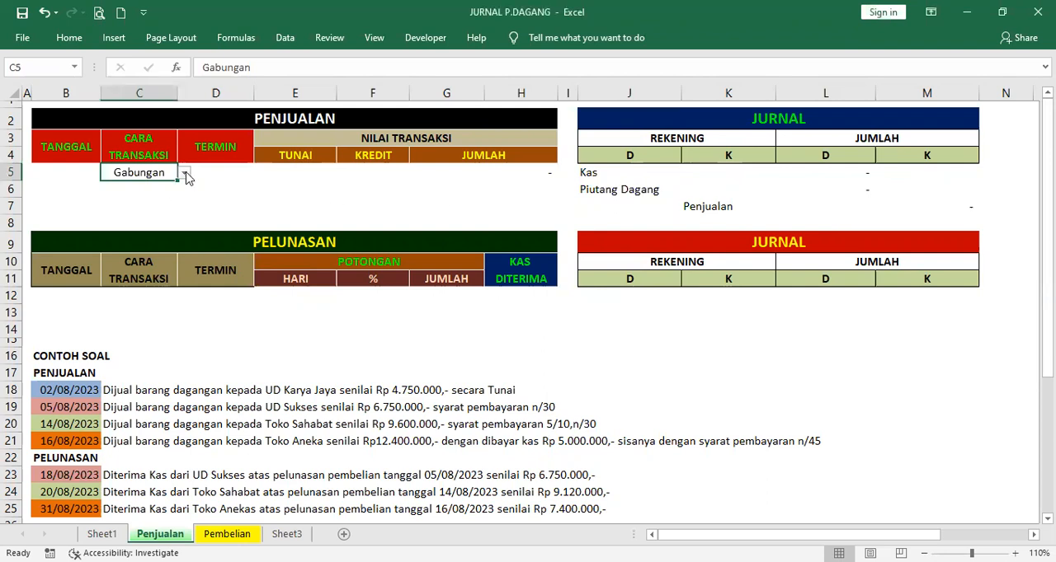
left_click(82, 389)
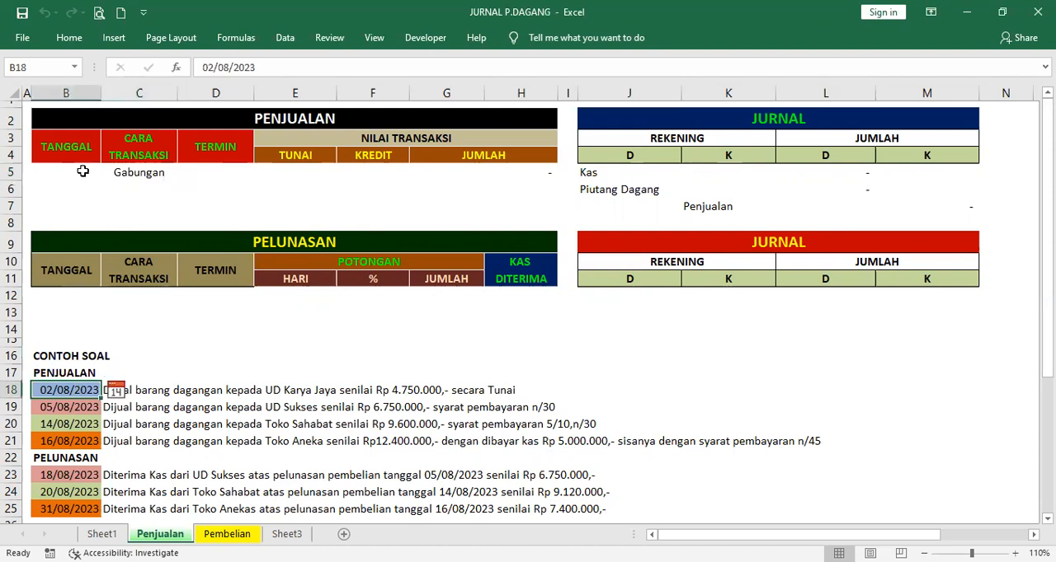
left_click(134, 172)
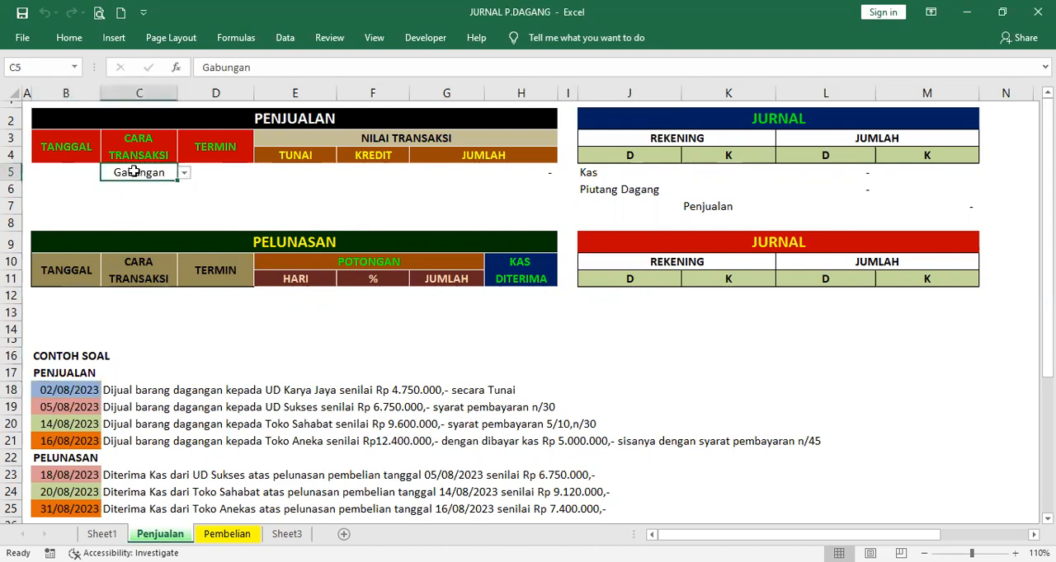
key("Delete")
Set the PENJUALAN date in B5 to 02/08/2023 and the transaction method in C5 to Tunai
left_click(71, 171)
left_click(113, 173)
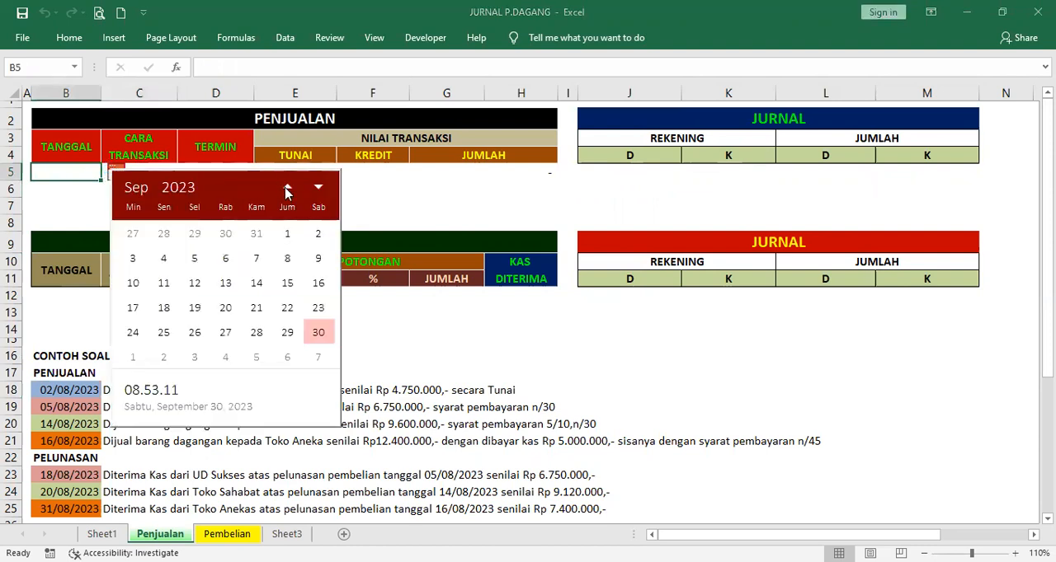
left_click(287, 189)
left_click(226, 235)
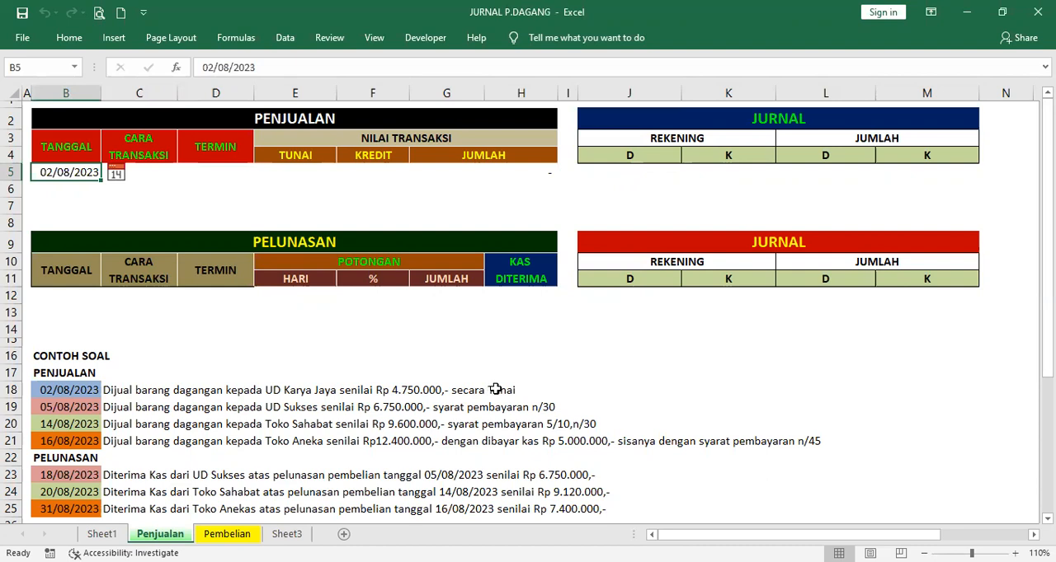
left_click(161, 171)
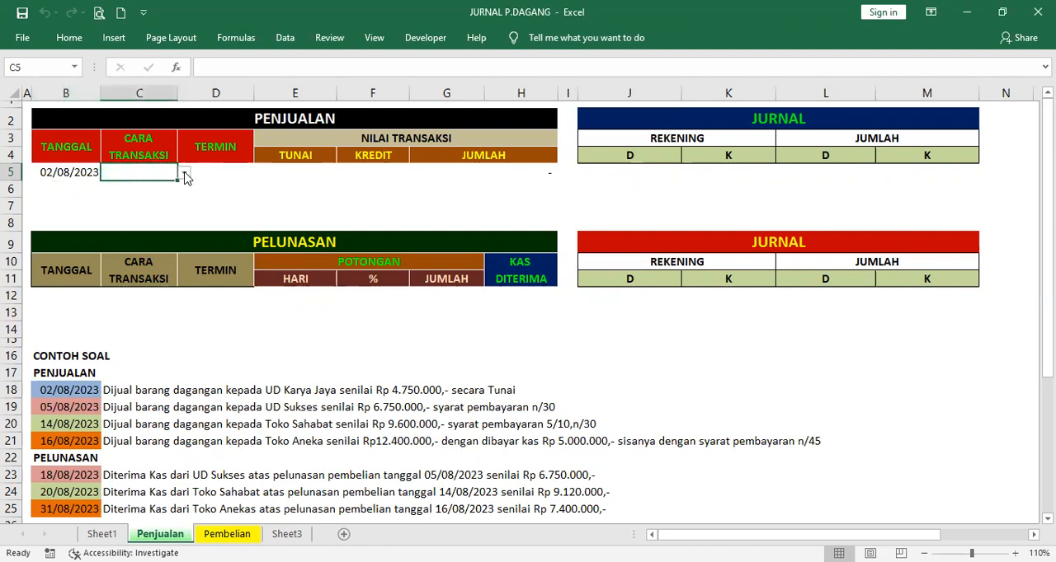
left_click(183, 175)
left_click(172, 185)
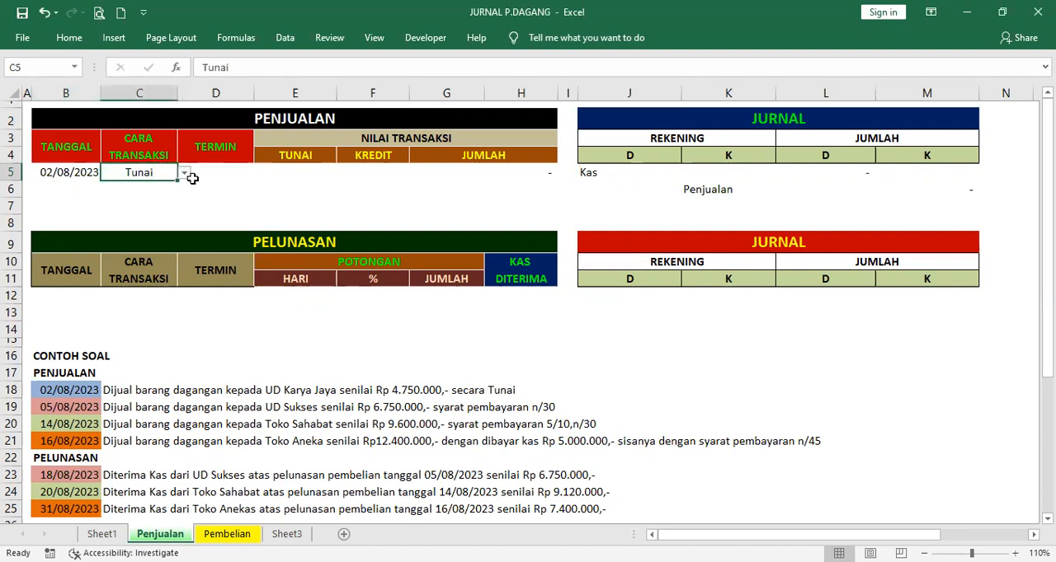
Enter 4750000 as the TUNAI amount in E5 of the PENJUALAN table, leaving TERMIN blank
left_click(234, 171)
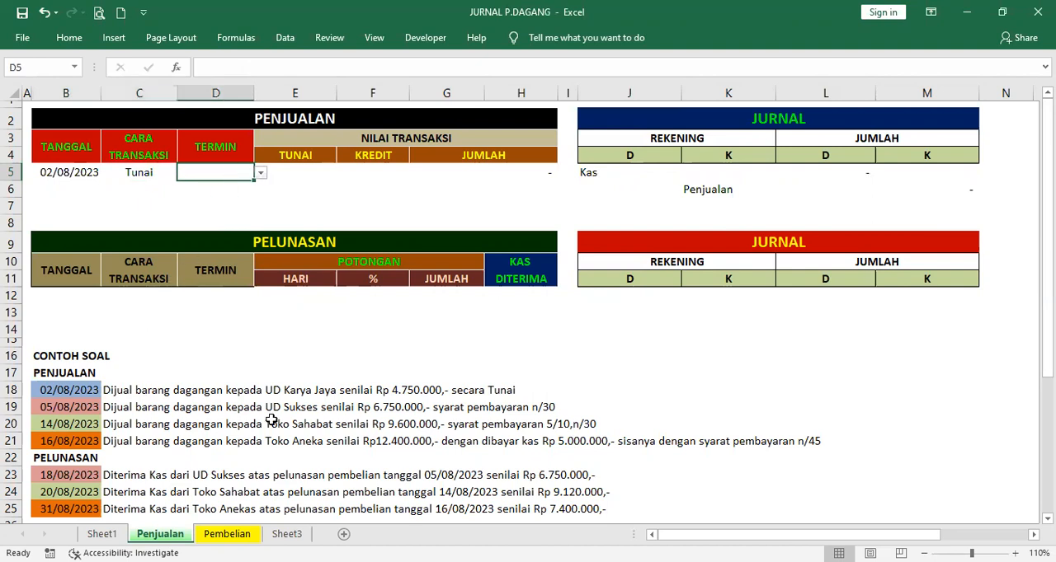
left_click(292, 170)
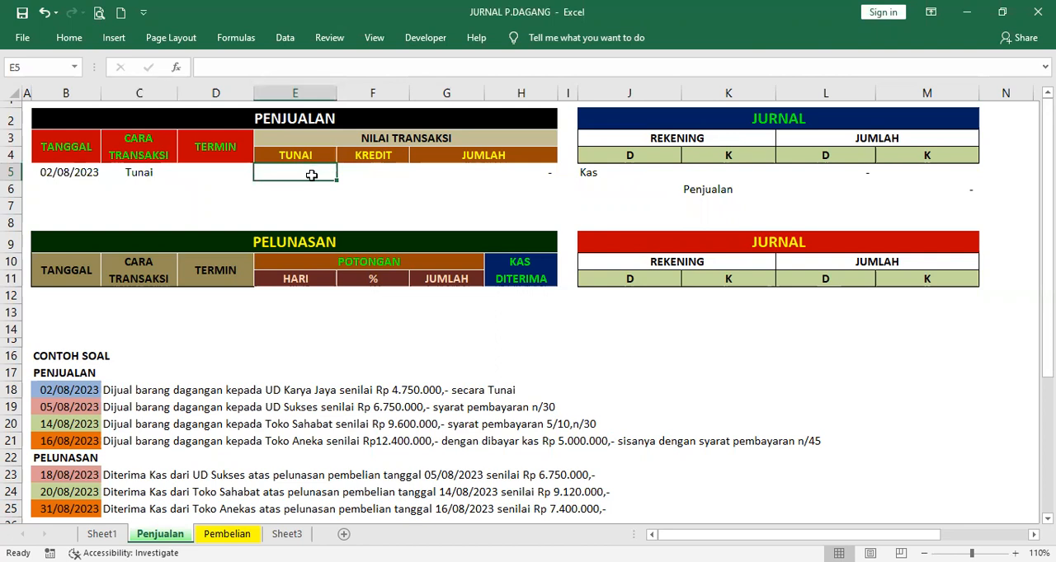
type("4")
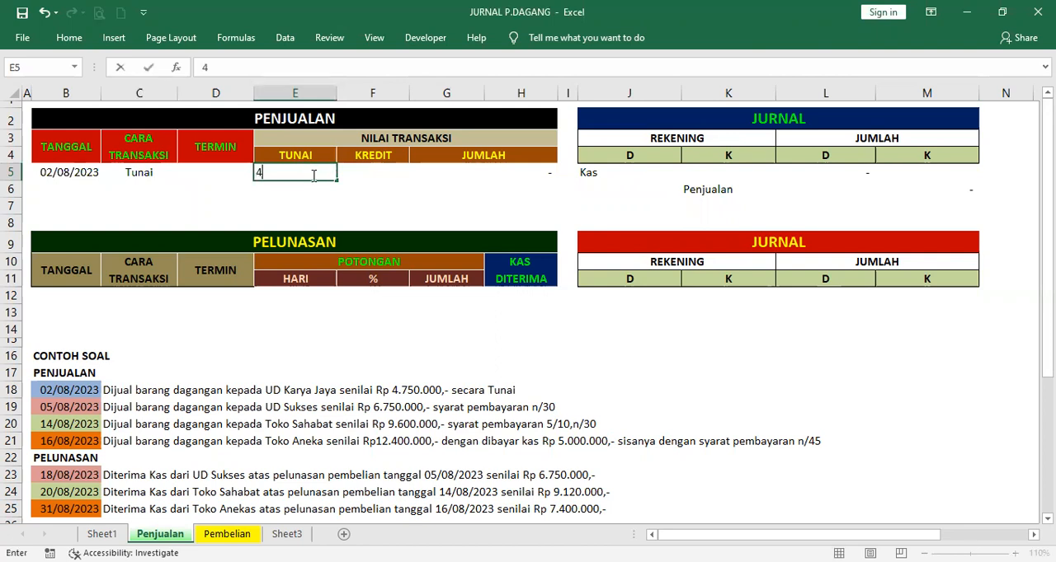
type("750000")
key("Return")
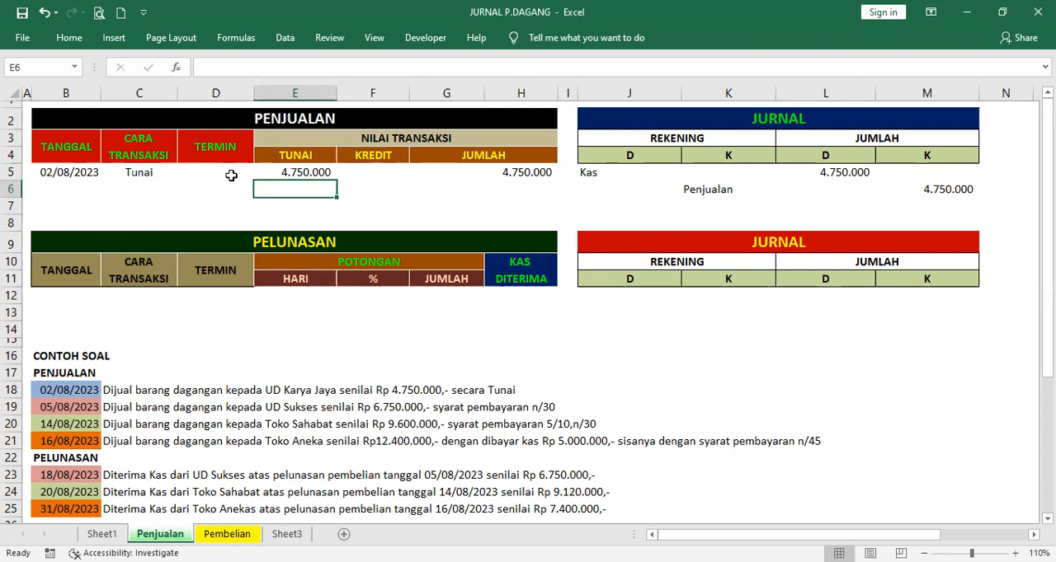
Clear the sale entries in C5:E5 and change the PENJUALAN date in B5 to 05/08/2023
left_click_drag(139, 172, 276, 171)
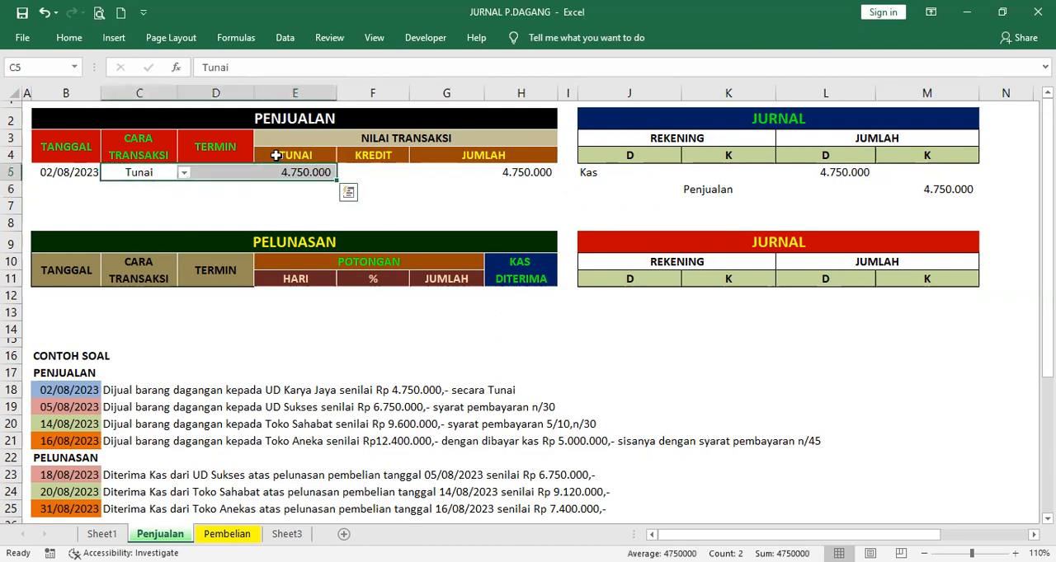
key("Delete")
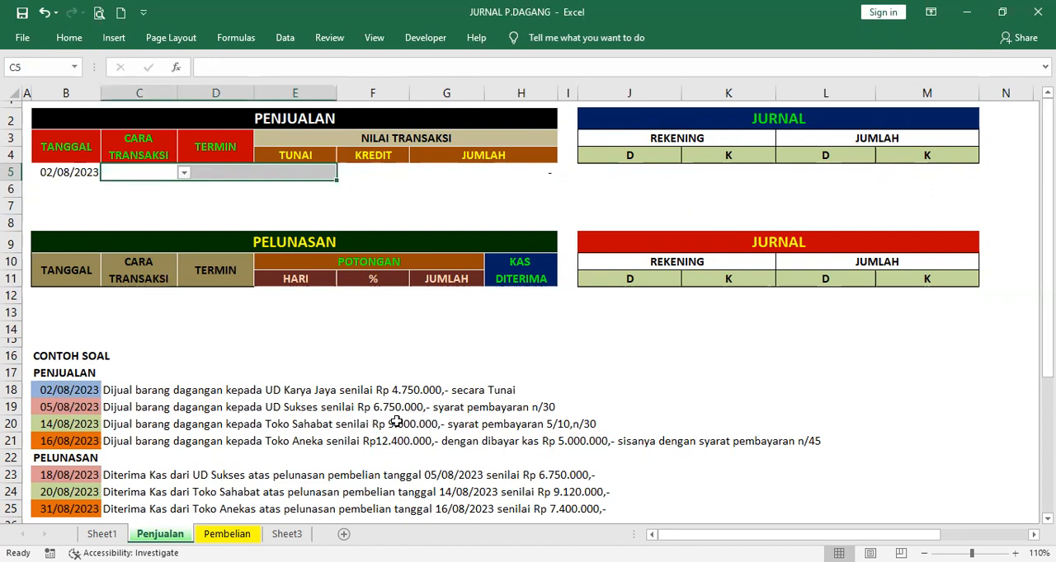
left_click(78, 173)
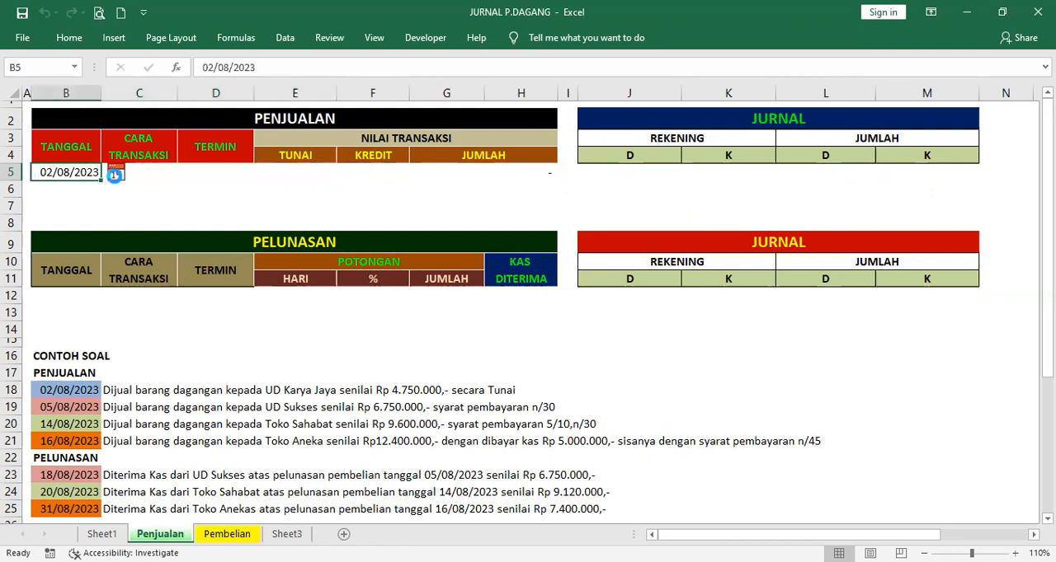
left_click(115, 173)
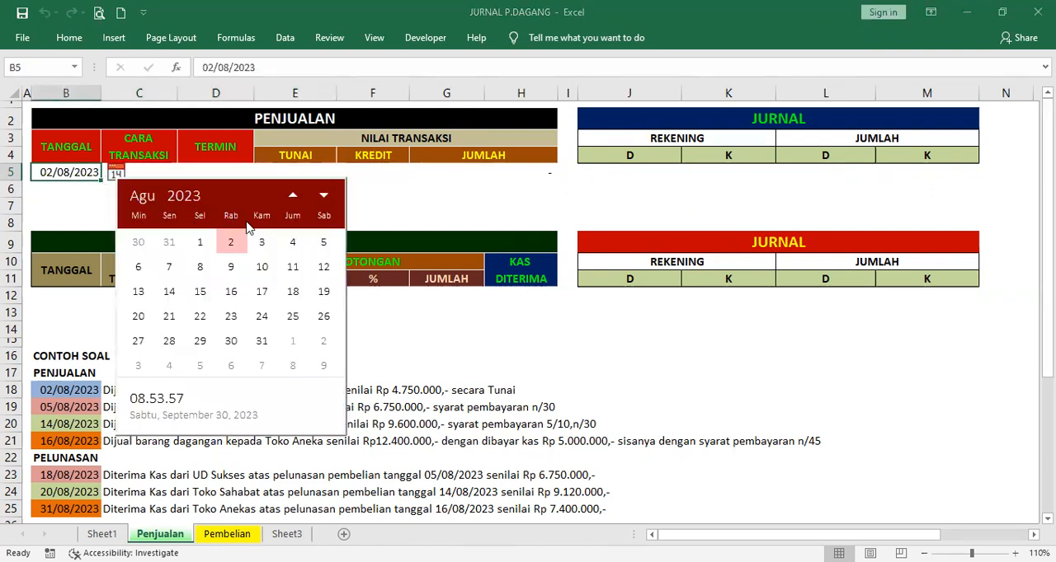
left_click(324, 243)
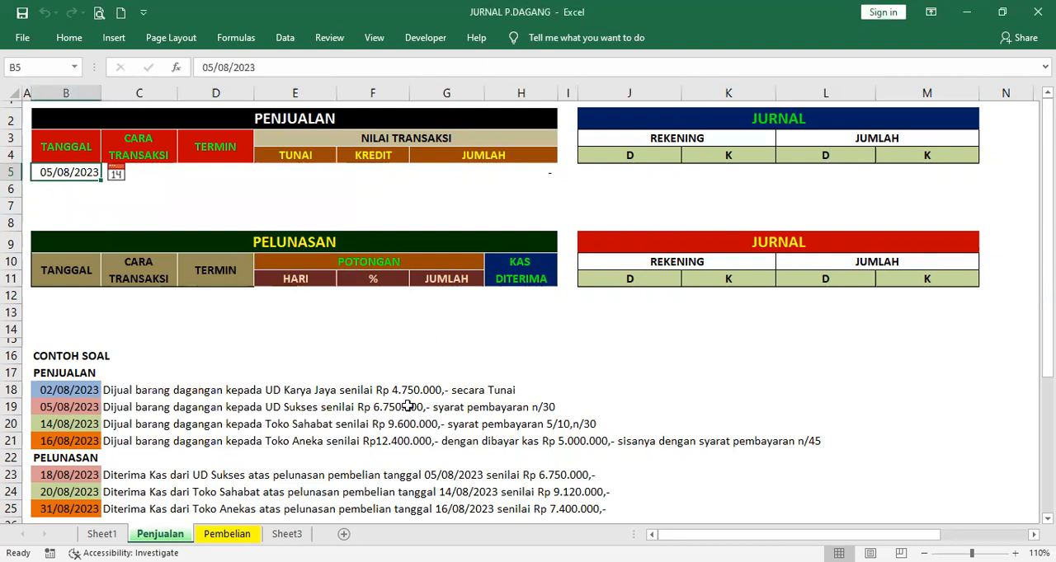
Set the PENJUALAN transaction method in C5 to Kredit and the TERMIN in D5 to n/30
left_click(162, 174)
left_click(185, 174)
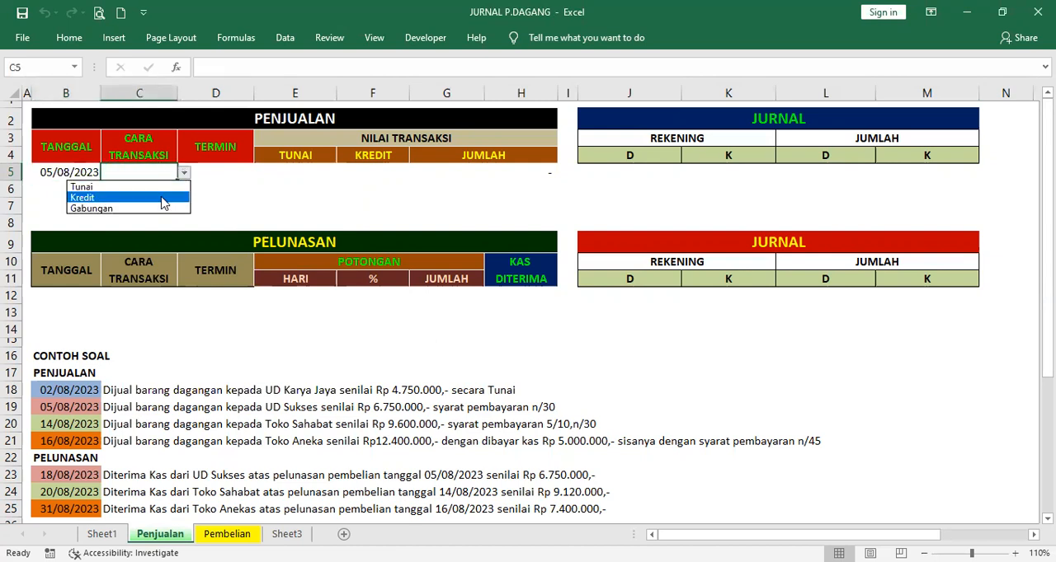
left_click(87, 196)
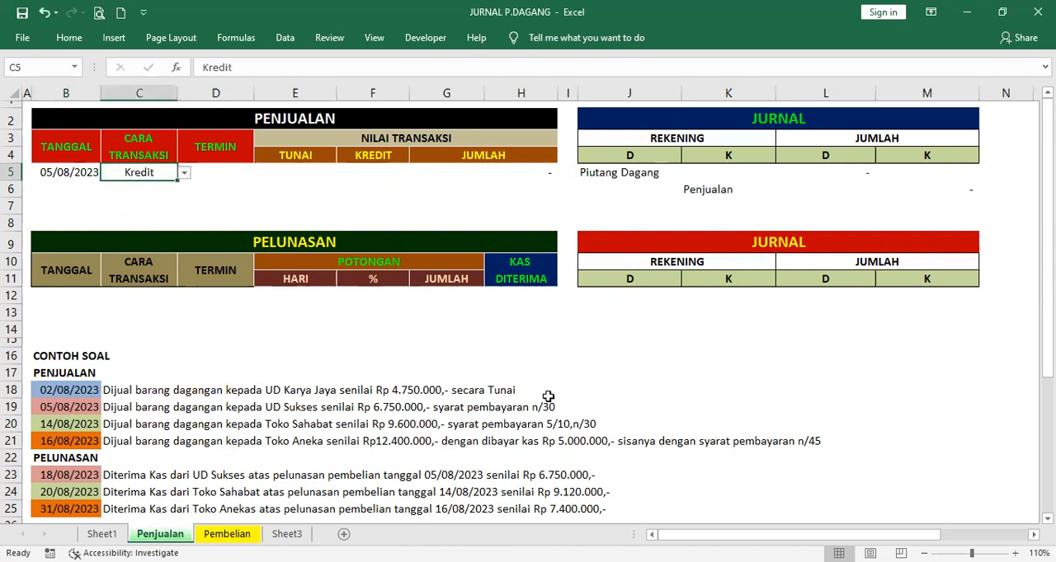
left_click(209, 172)
left_click(260, 175)
left_click(234, 183)
Enter 6750000 as the KREDIT amount in F5 and inspect the journal account formulas in J5 and K6
left_click(372, 172)
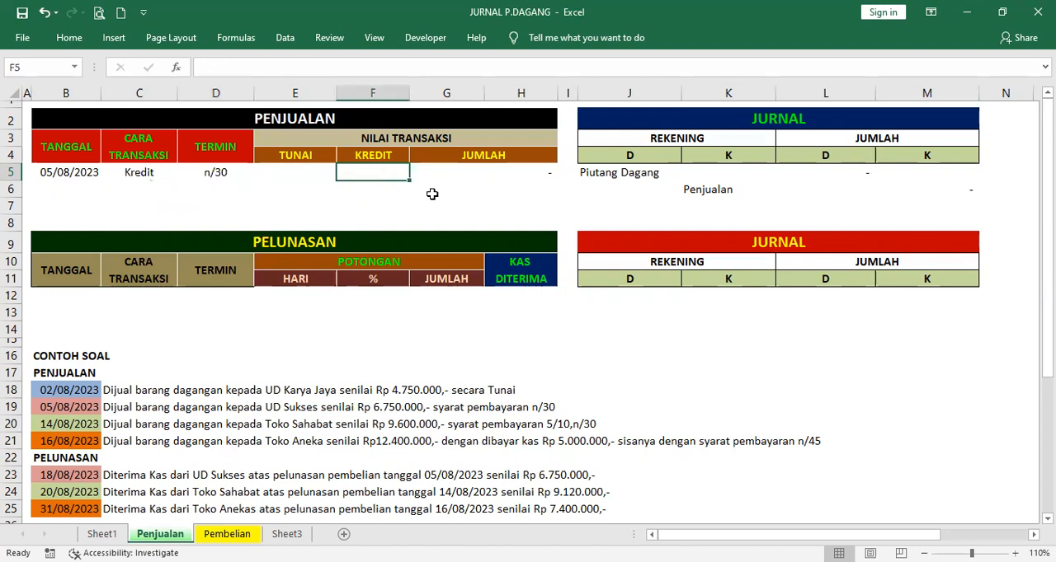
type("6.")
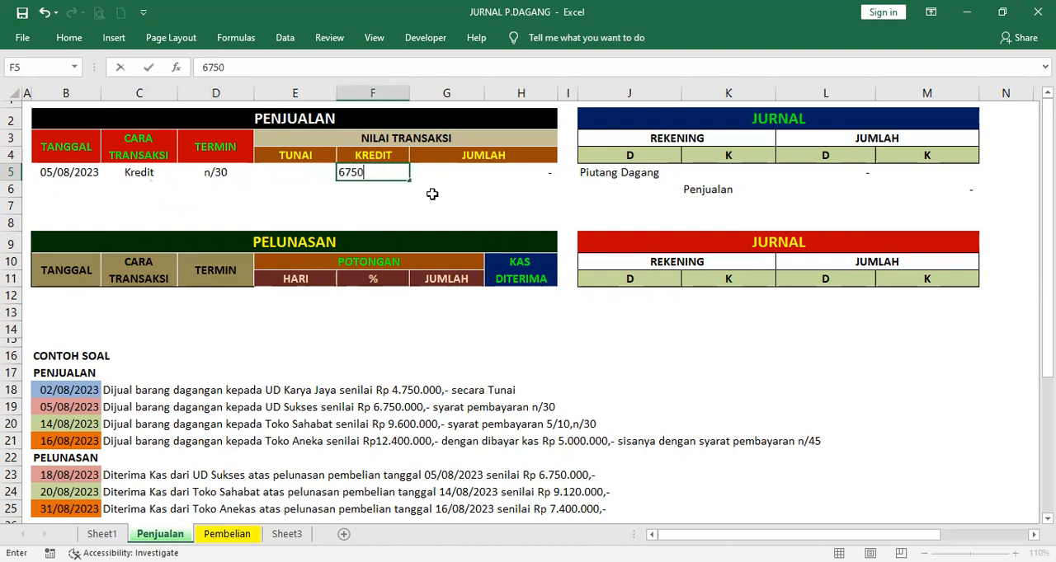
type("750.000")
key("Return")
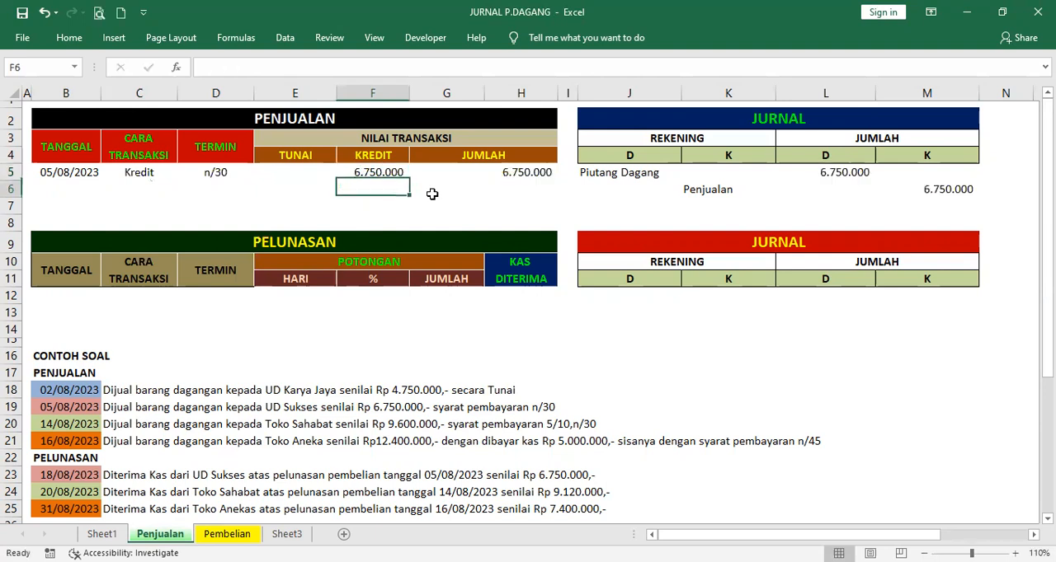
left_click(367, 171)
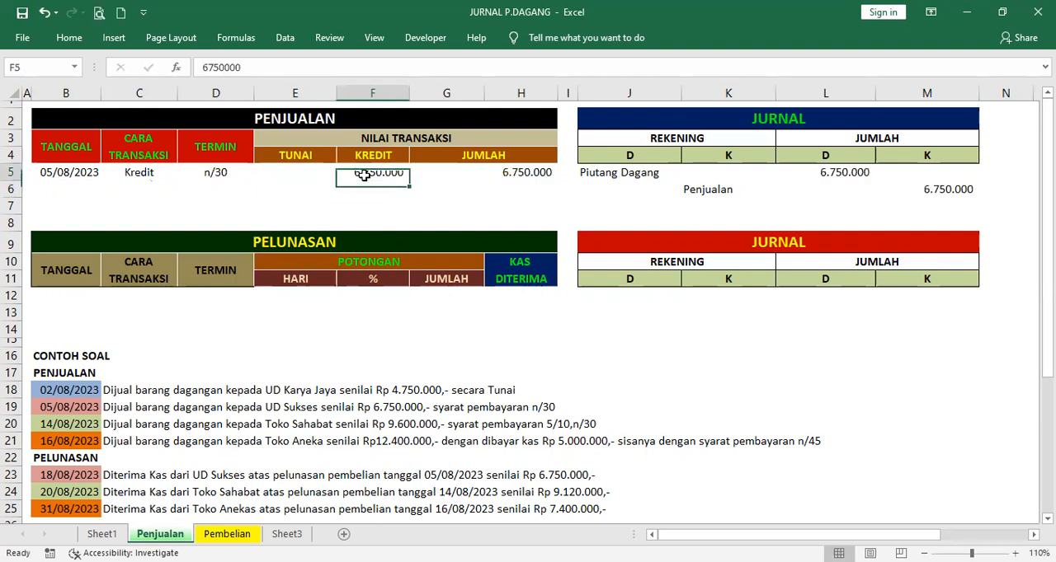
left_click(619, 174)
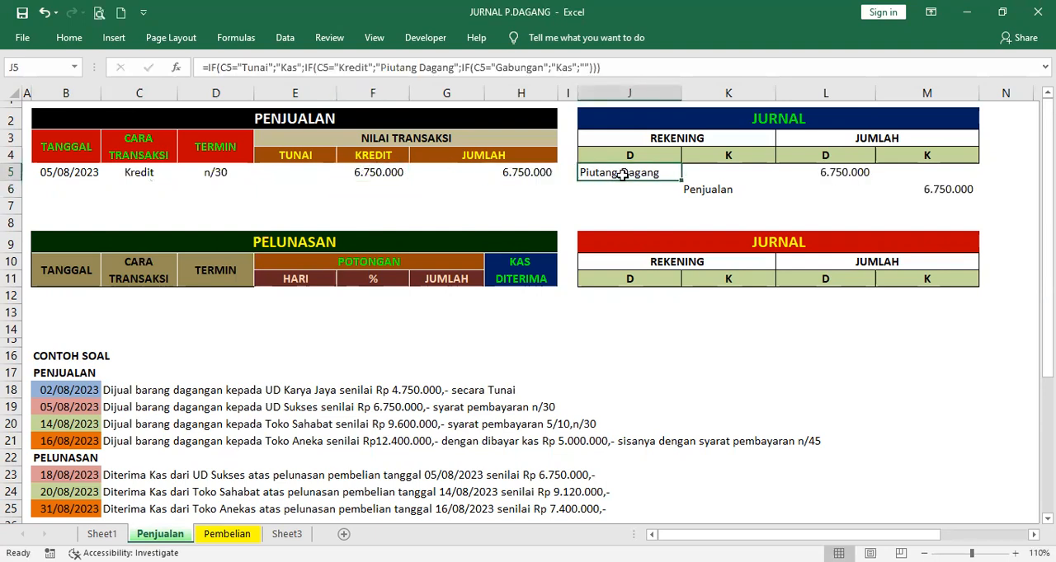
left_click(719, 191)
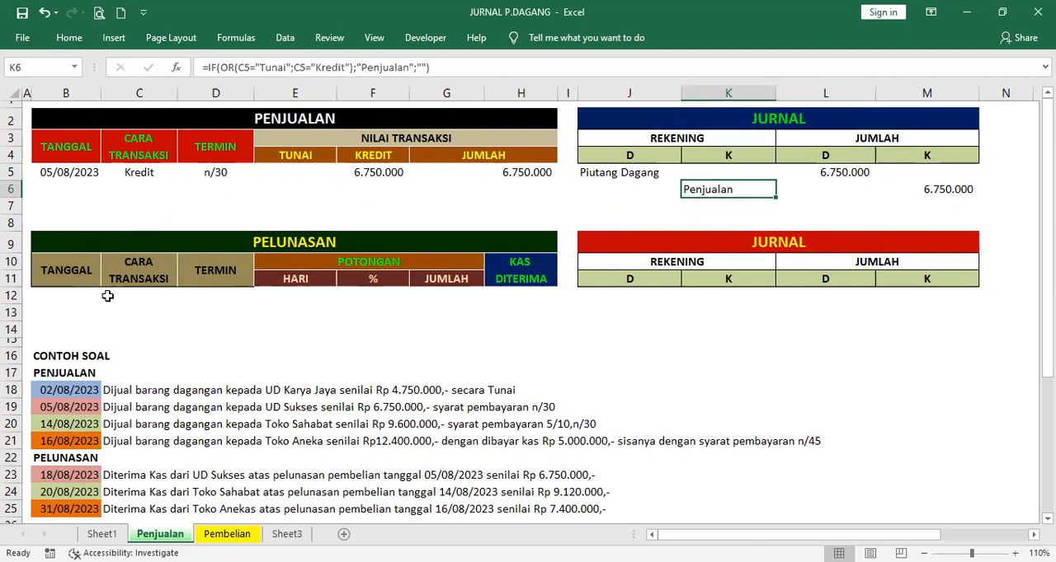
Set the PELUNASAN date in B12 to 18/08/2023 and inspect the transaction method formula in C12
left_click(76, 299)
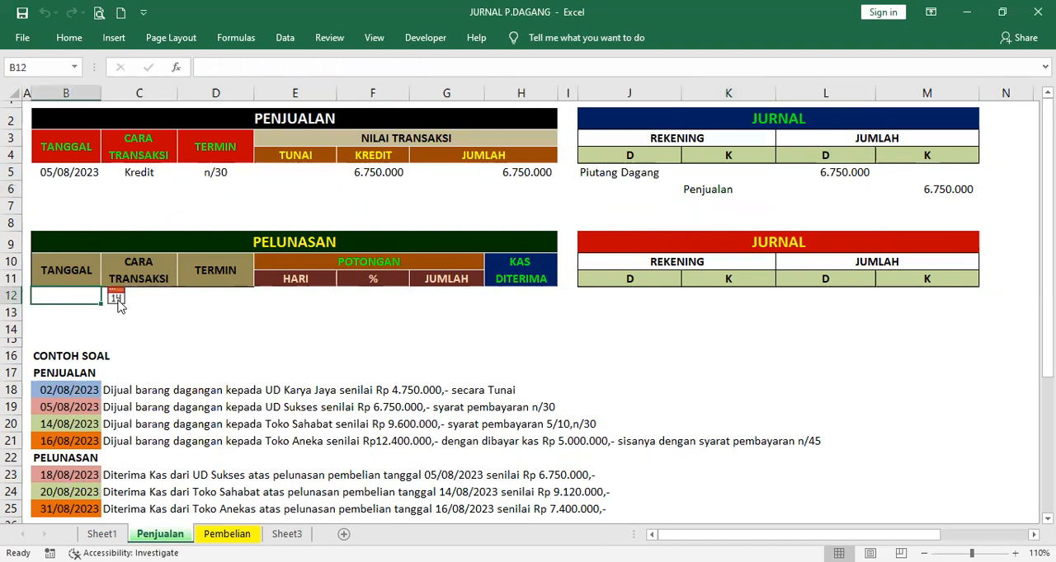
left_click(295, 313)
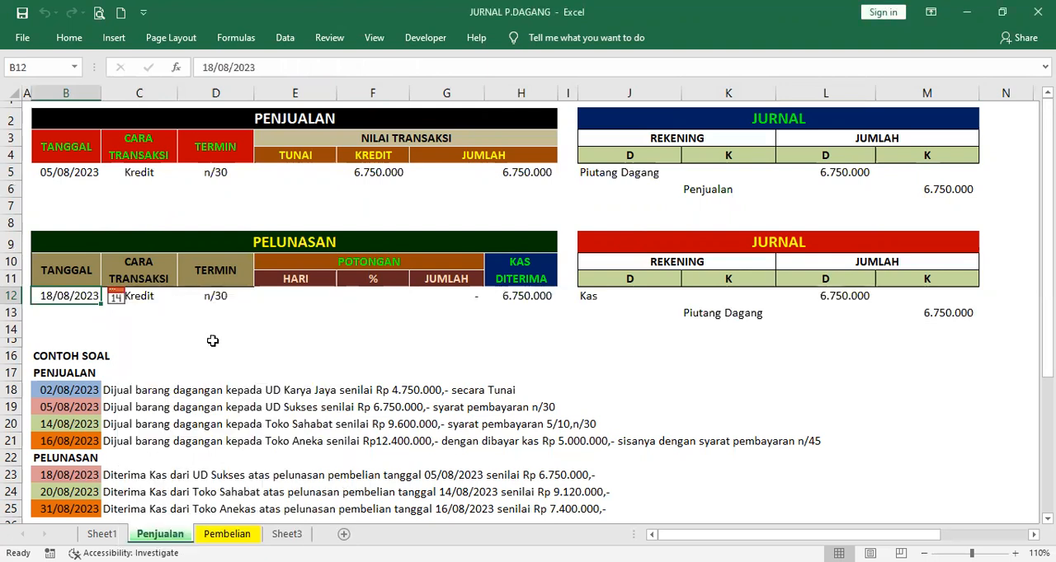
left_click(150, 298)
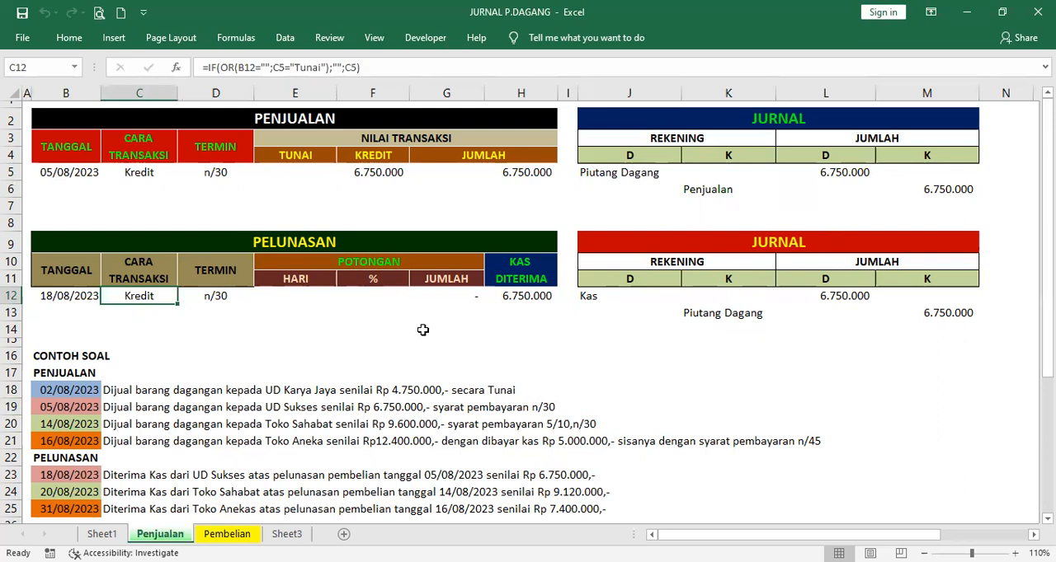
Clear the credit sale's method, term and amount entries in C5:F5 of the PENJUALAN table
left_click(76, 424)
left_click_drag(143, 175, 379, 183)
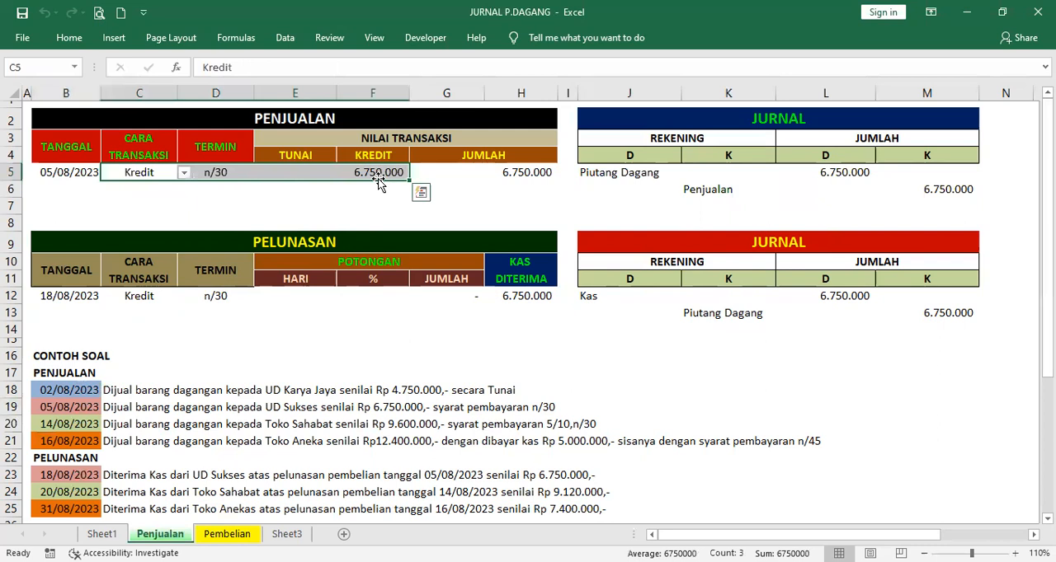
key("Delete")
Change the PENJUALAN date in B5 to 14/08/2023 and clear the PELUNASAN date in B12
left_click(43, 174)
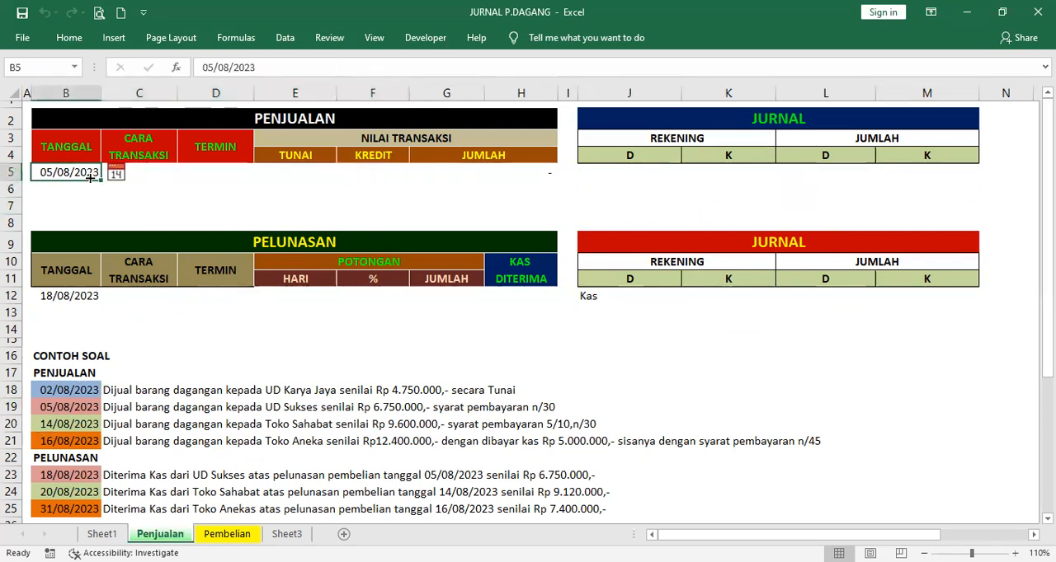
left_click(113, 172)
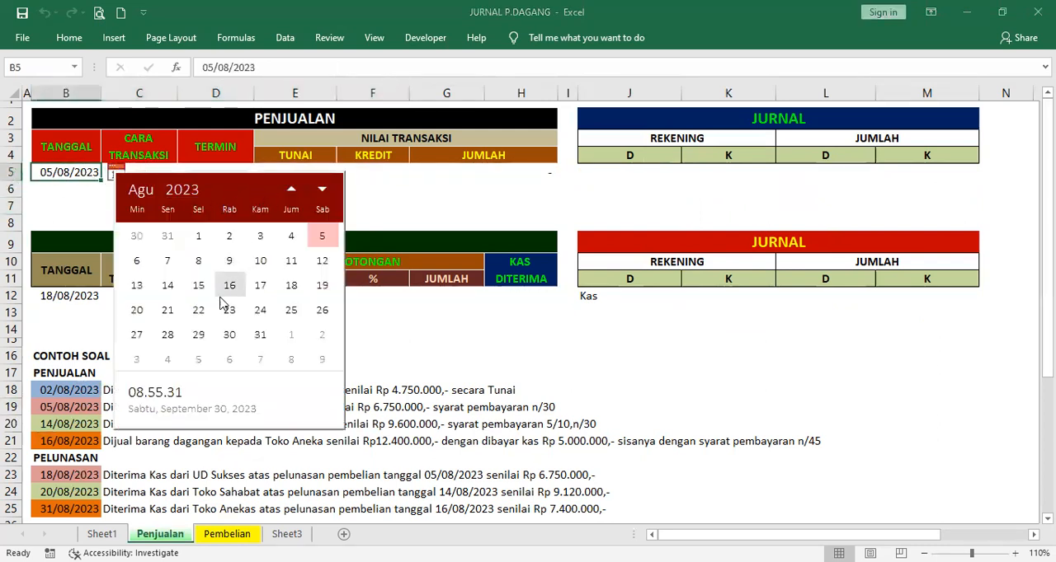
left_click(167, 286)
left_click(85, 297)
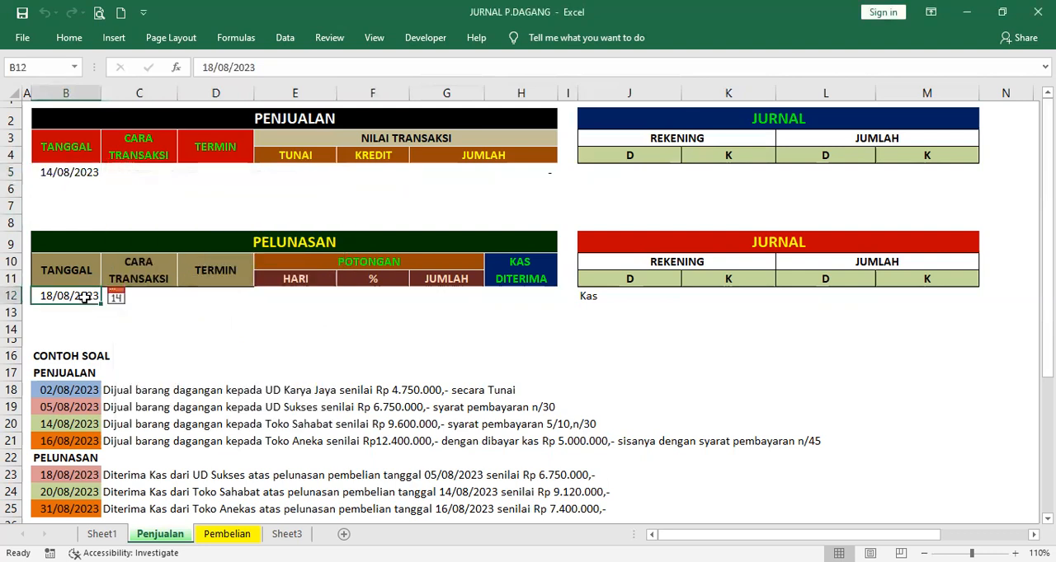
key("Delete")
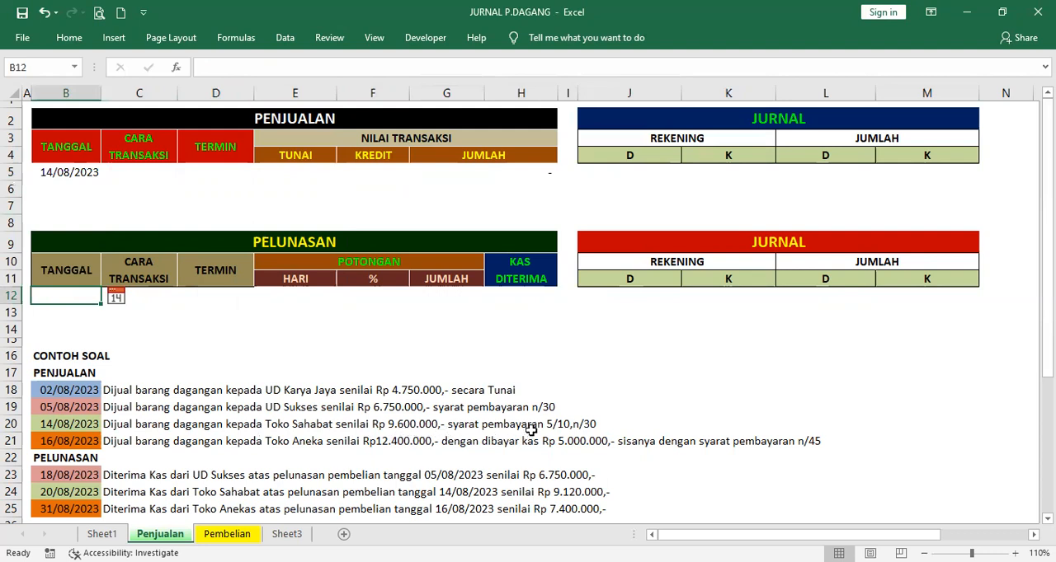
Set the PENJUALAN transaction method in C5 to Kredit and the TERMIN in D5 to 05/10,n/30
left_click(124, 171)
left_click(187, 175)
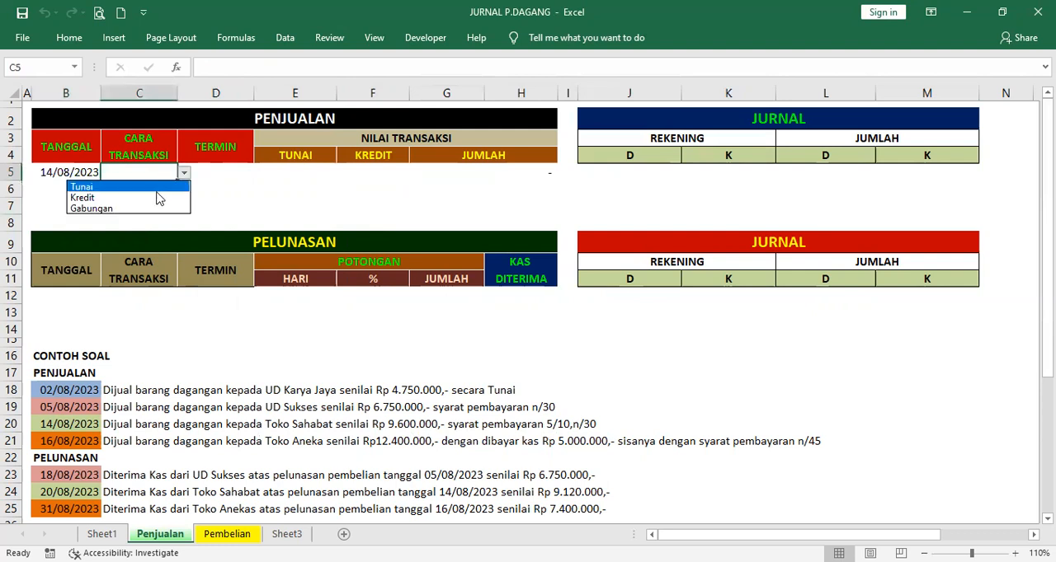
left_click(158, 198)
left_click(247, 170)
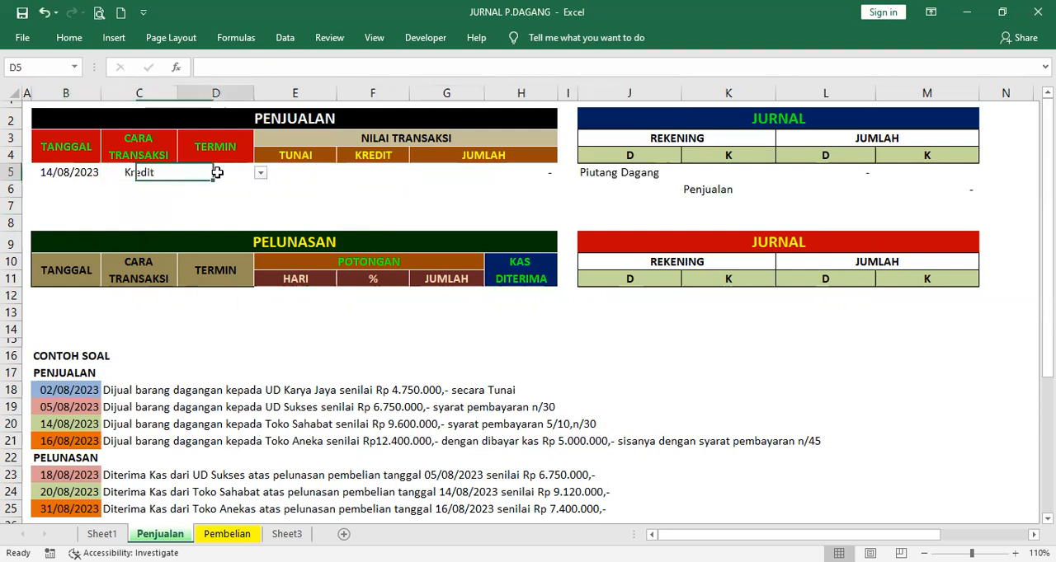
left_click(261, 175)
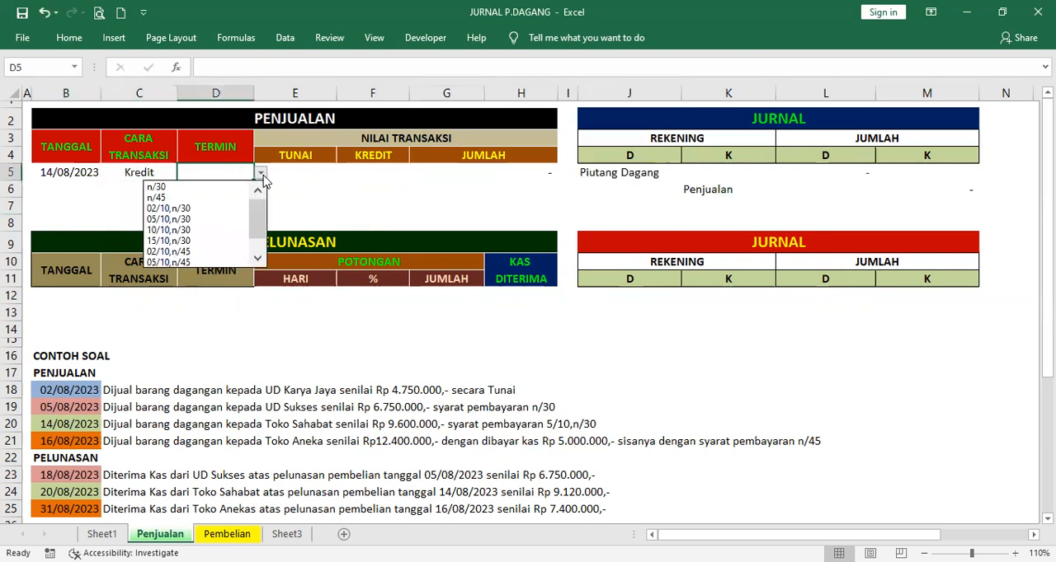
left_click(220, 219)
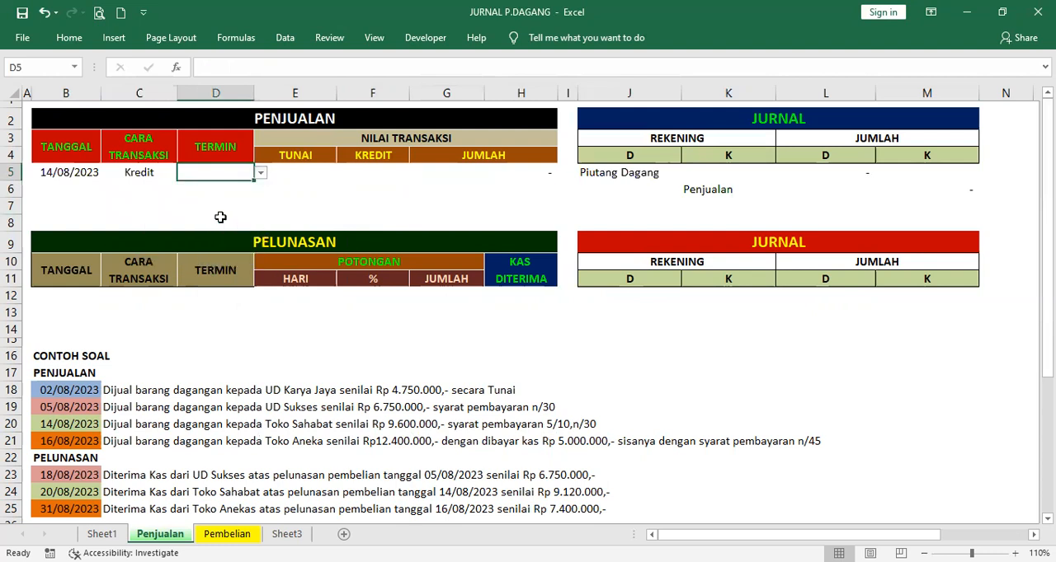
Enter 9600000 as the KREDIT amount of the sale in F5
left_click(374, 170)
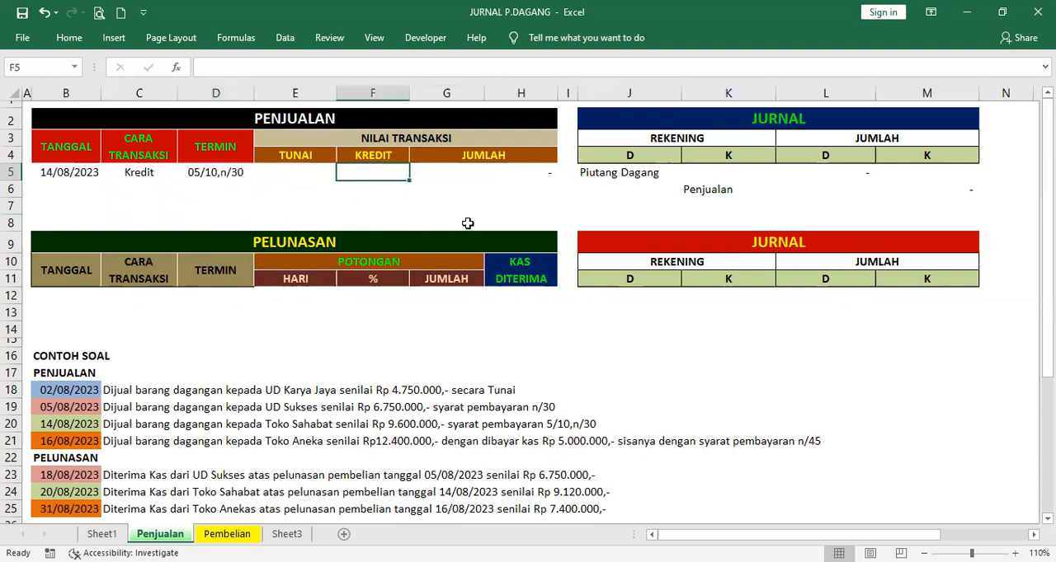
type("9.600.")
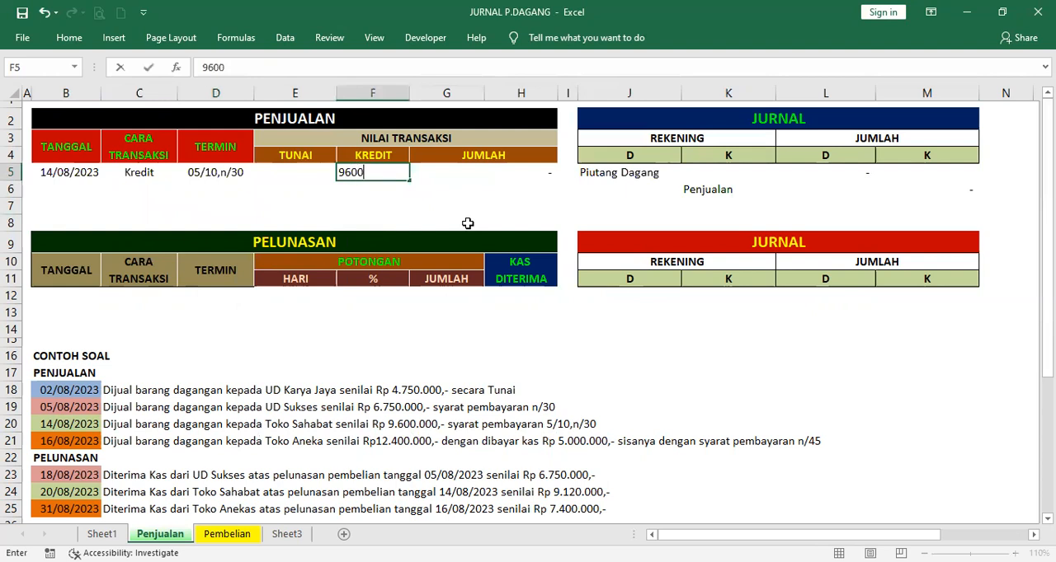
type("000")
key("Return")
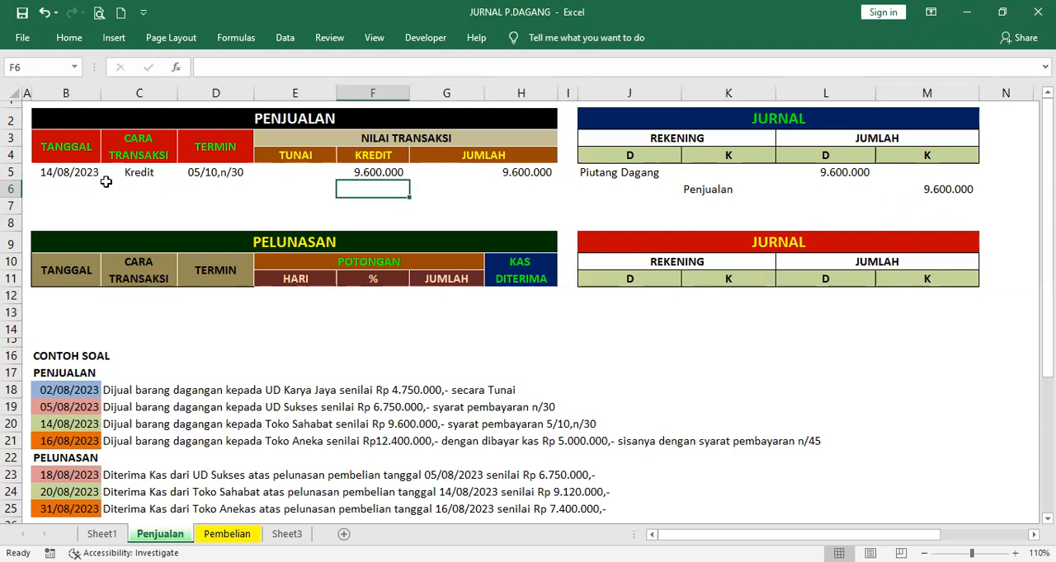
Set the PELUNASAN date in B12 to 20/08/2023, matching the Toko Sahabat settlement in row 24
left_click(76, 495)
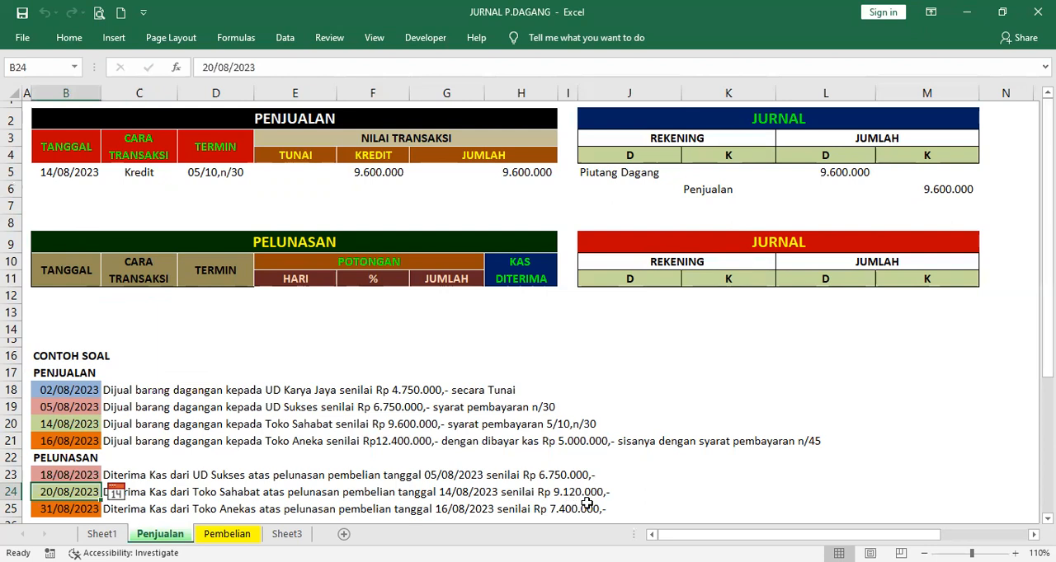
left_click(57, 295)
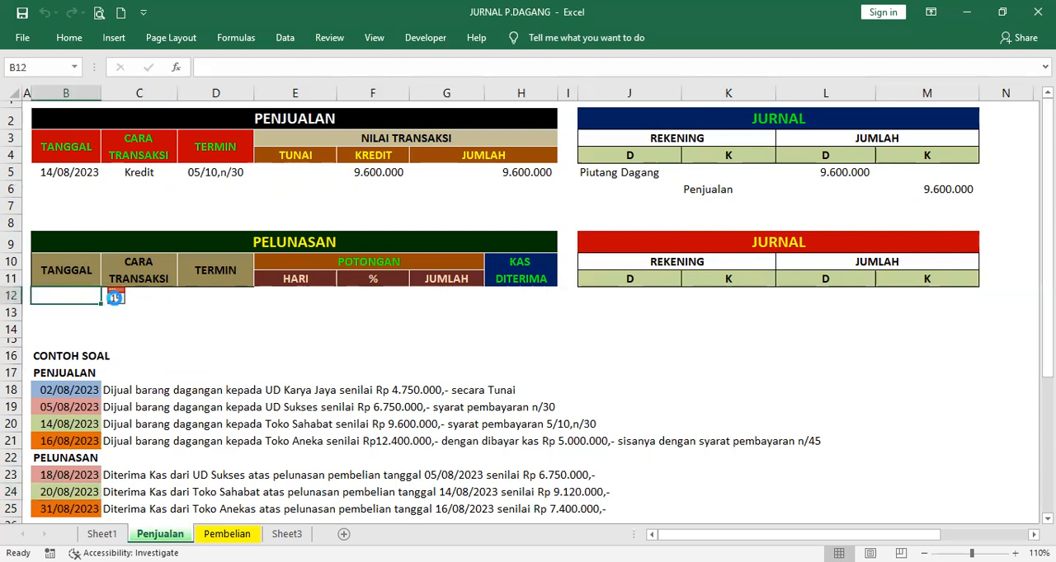
left_click(115, 296)
left_click(291, 313)
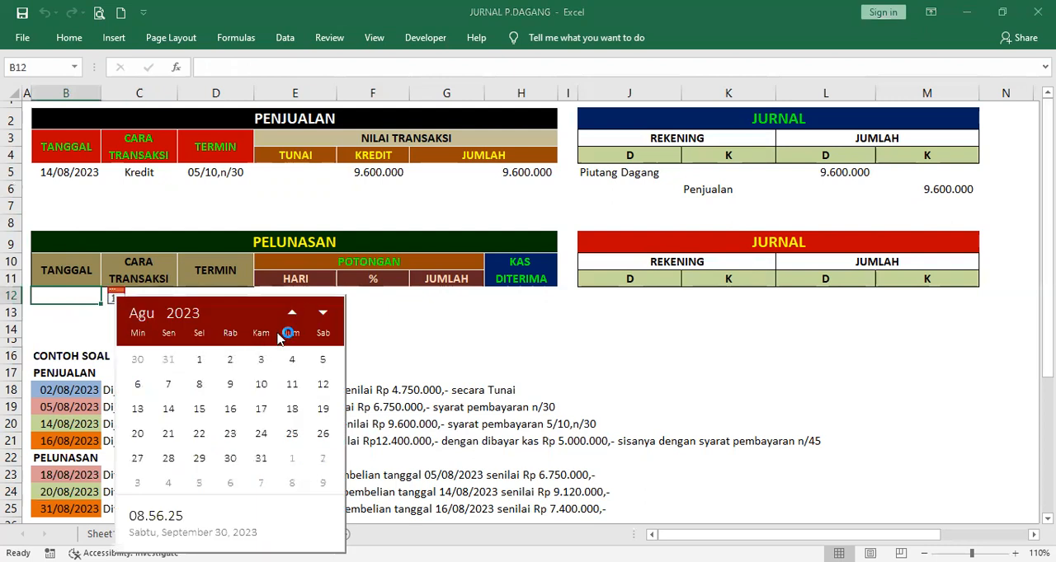
left_click(140, 434)
Inspect the PELUNASAN formulas for the transaction method in C12, discount days in E12 and discount amount in G12
left_click(142, 298)
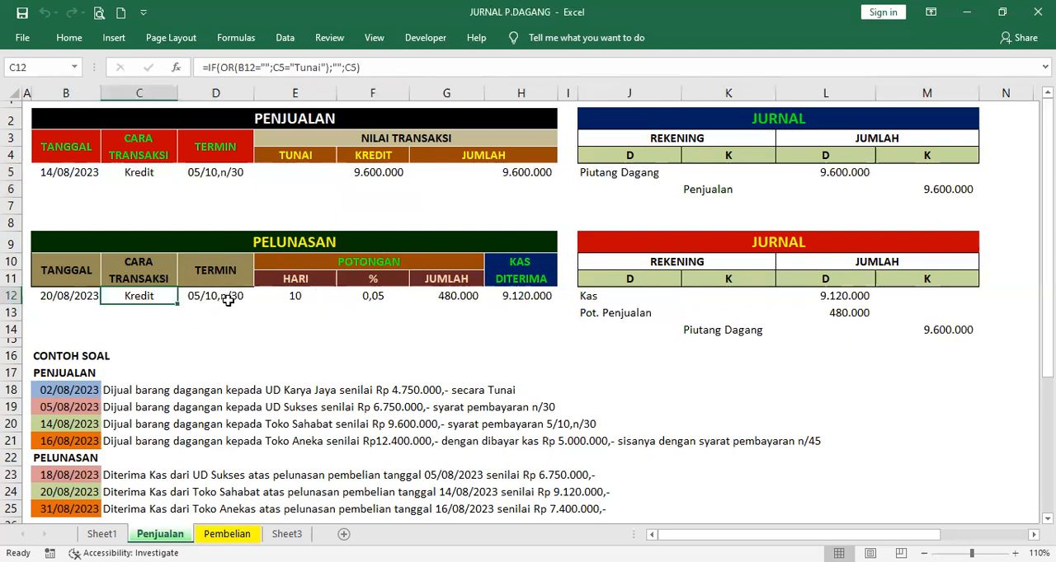
left_click(297, 295)
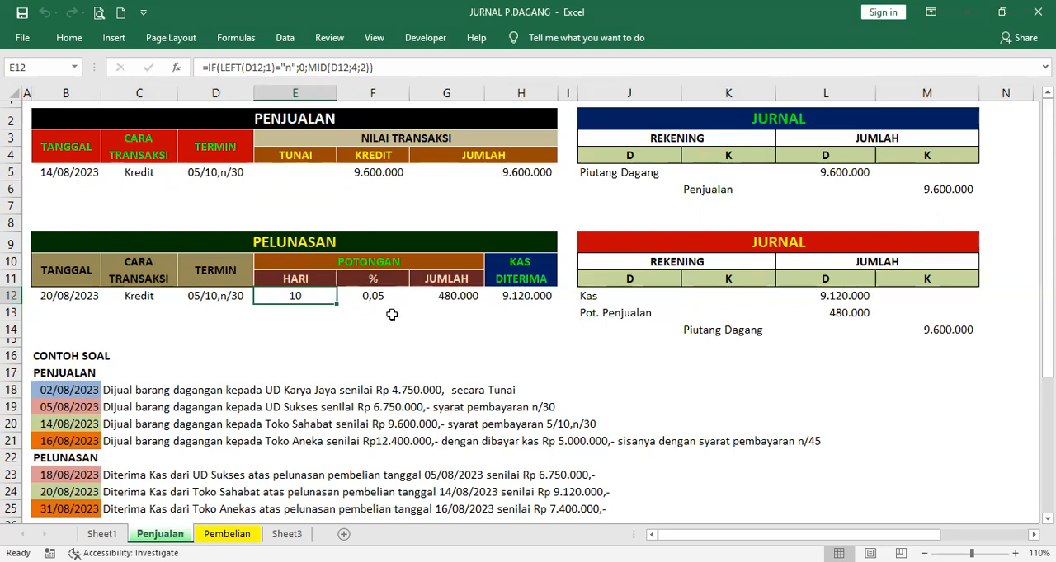
left_click(459, 295)
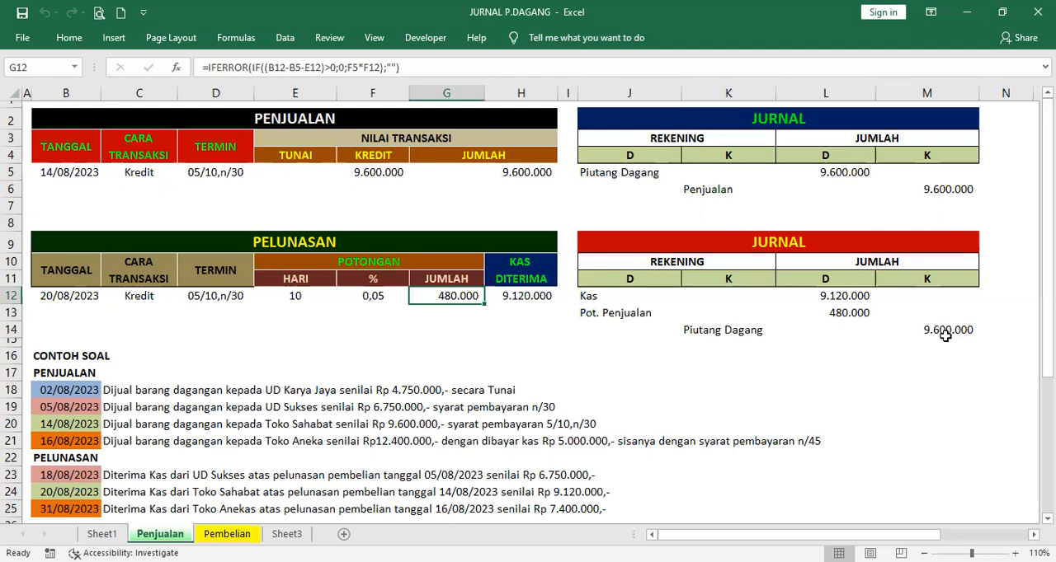
Clear the PELUNASAN date in B12 and all PENJUALAN entries in B5:F5
left_click(62, 296)
key("Delete")
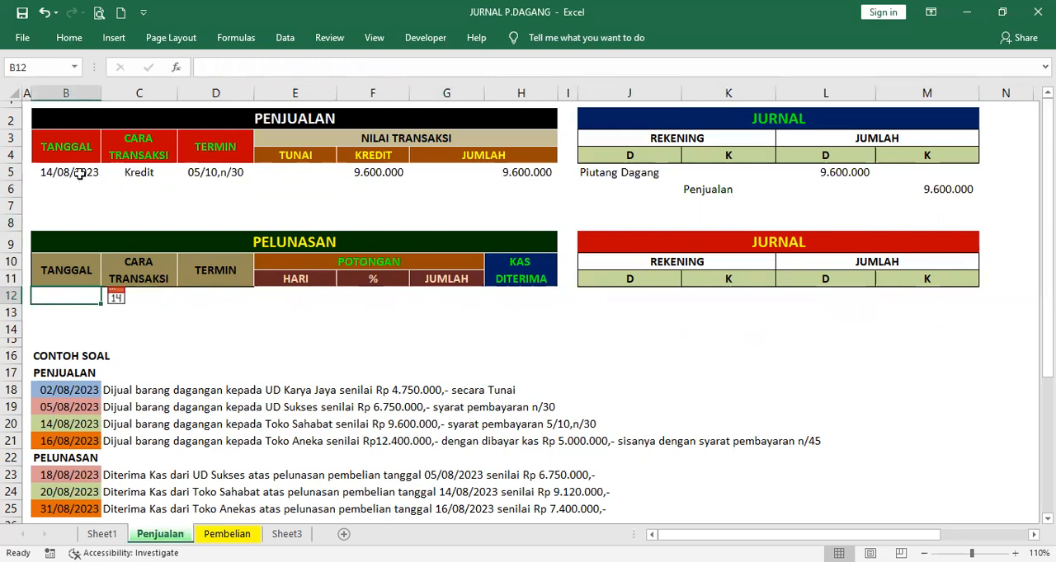
left_click_drag(134, 172, 380, 177)
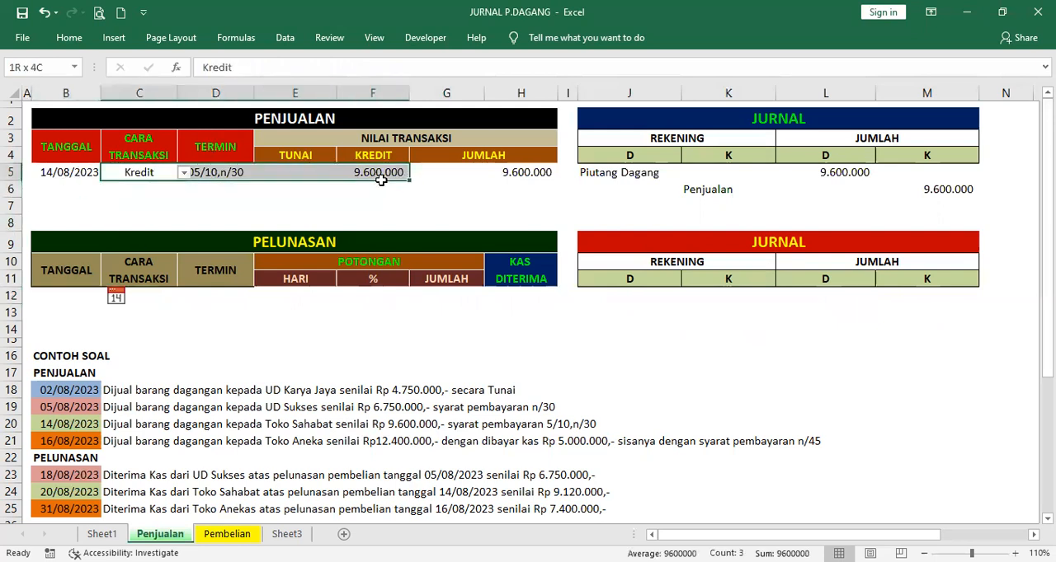
key("Delete")
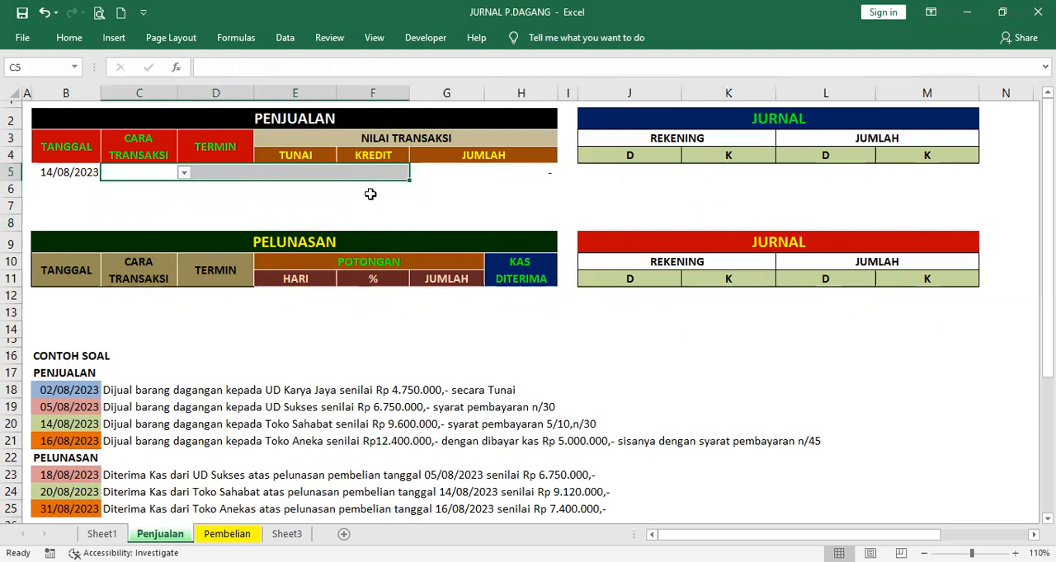
left_click(77, 173)
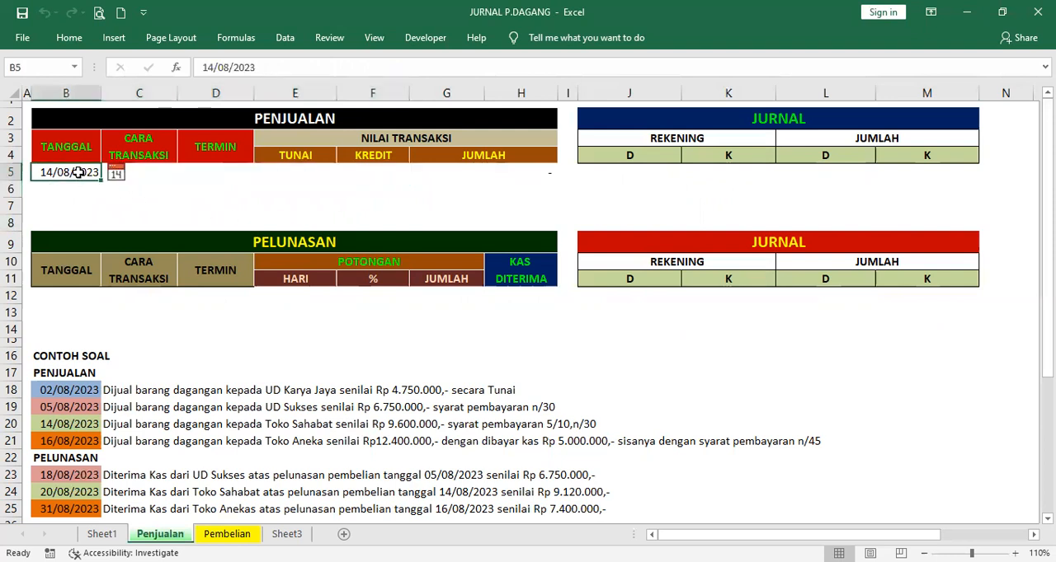
key("Delete")
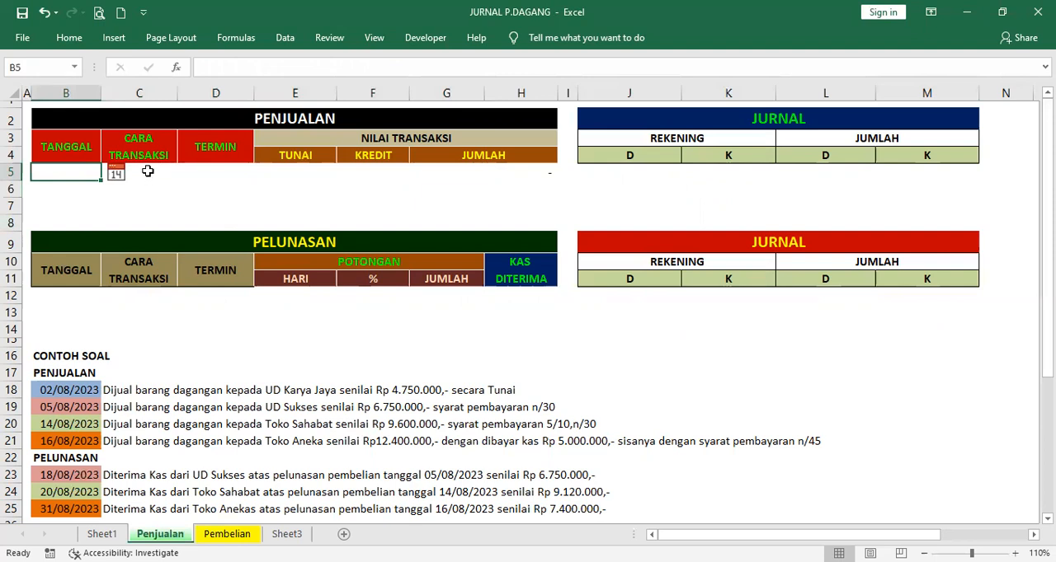
Set the PENJUALAN date in B5 to 16/08/2023
left_click(136, 172)
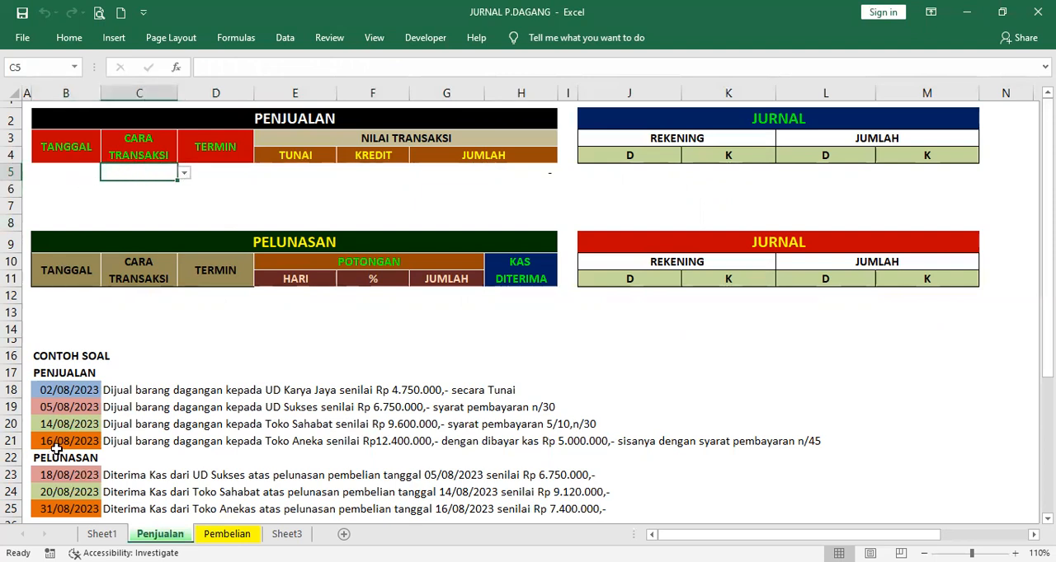
left_click(91, 173)
left_click(115, 176)
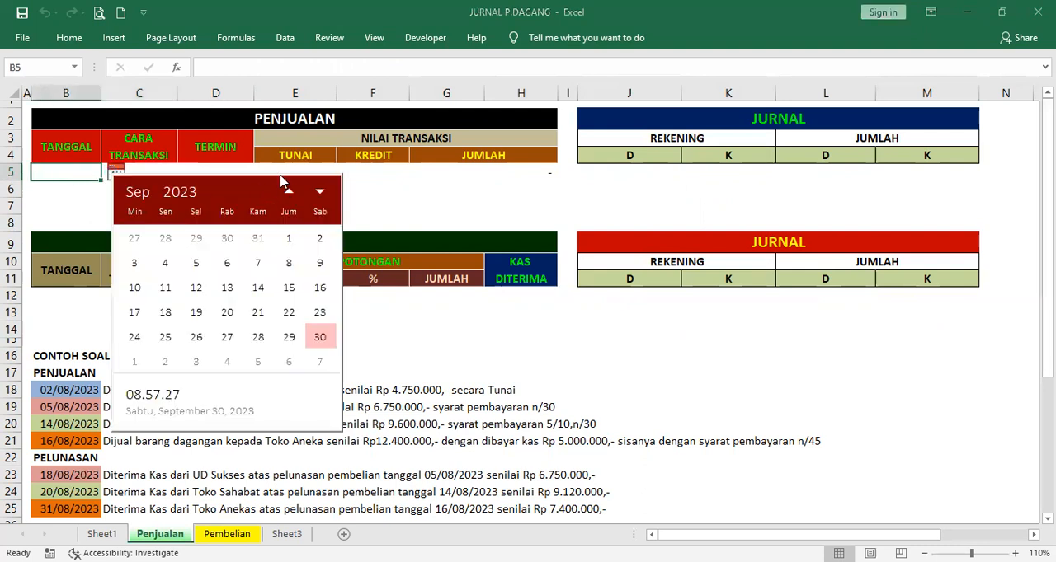
left_click(288, 192)
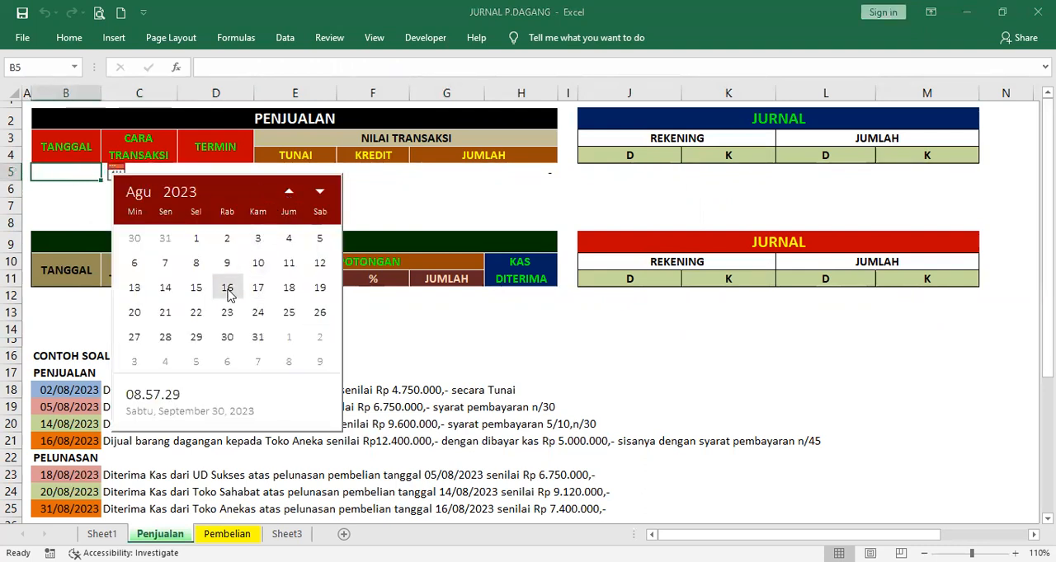
left_click(228, 289)
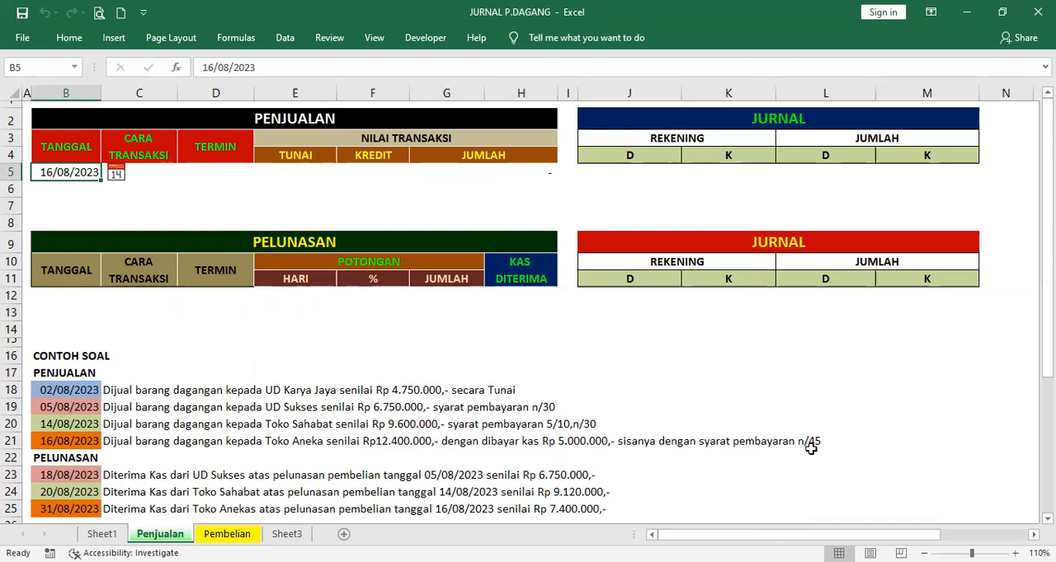
Set the PENJUALAN transaction method in C5 to Gabungan and the TERMIN in D5 to n/45
left_click(156, 173)
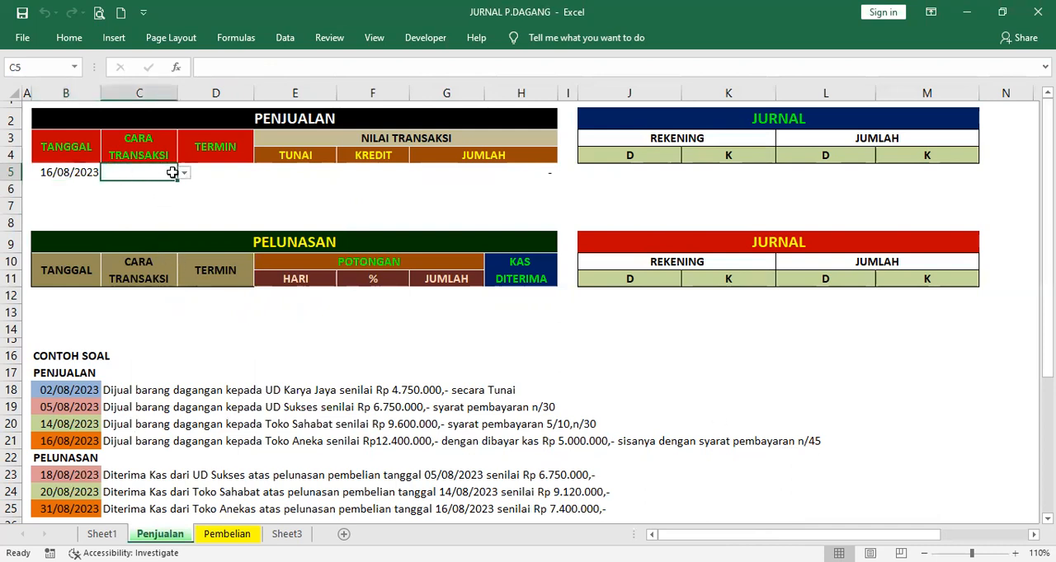
left_click(185, 175)
left_click(156, 206)
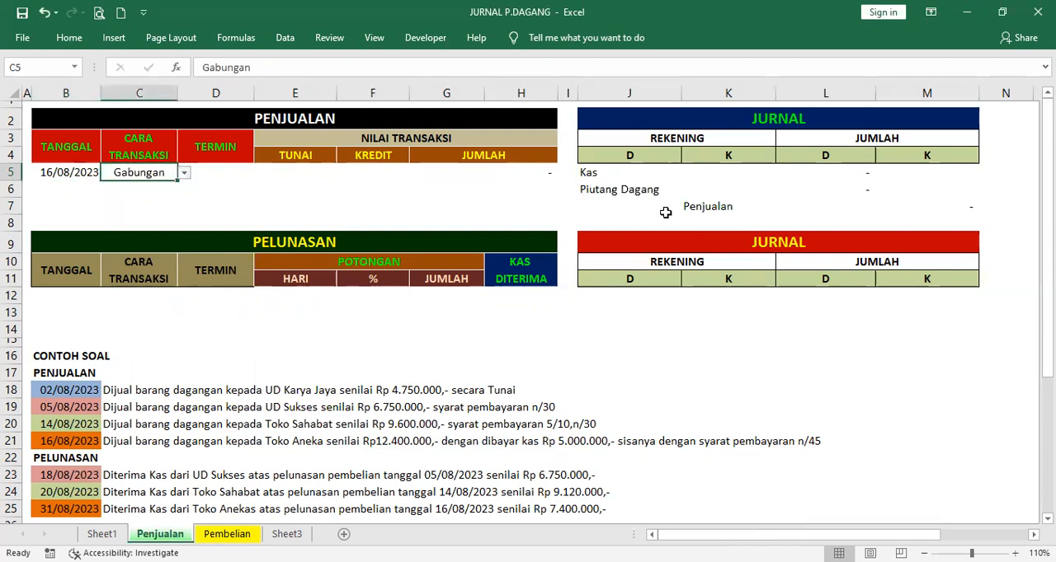
left_click(228, 174)
left_click(260, 174)
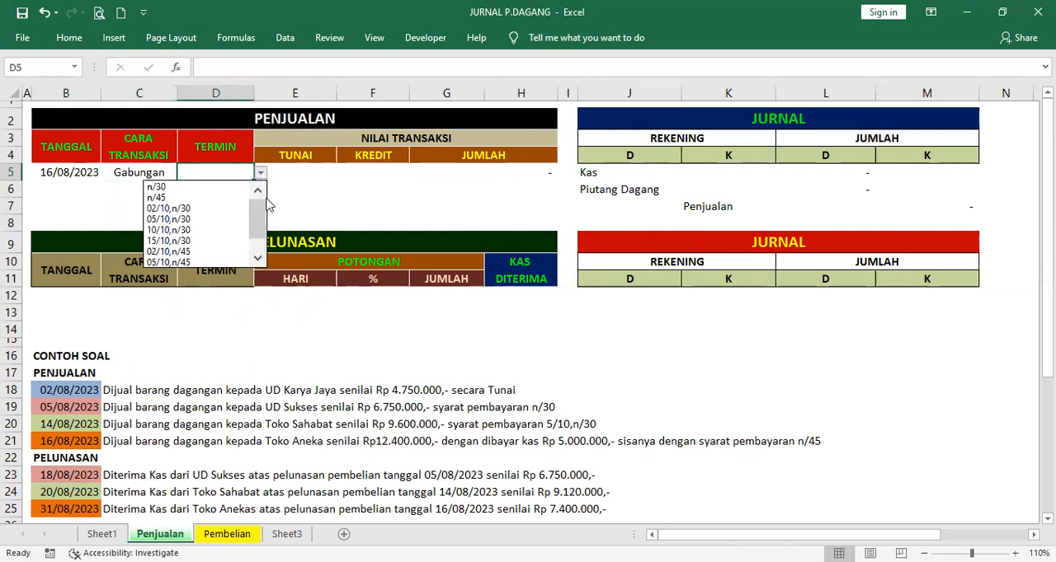
left_click(198, 197)
Enter 5000000 as the TUNAI amount in E5 and 7400000 as the KREDIT amount in F5
left_click(293, 169)
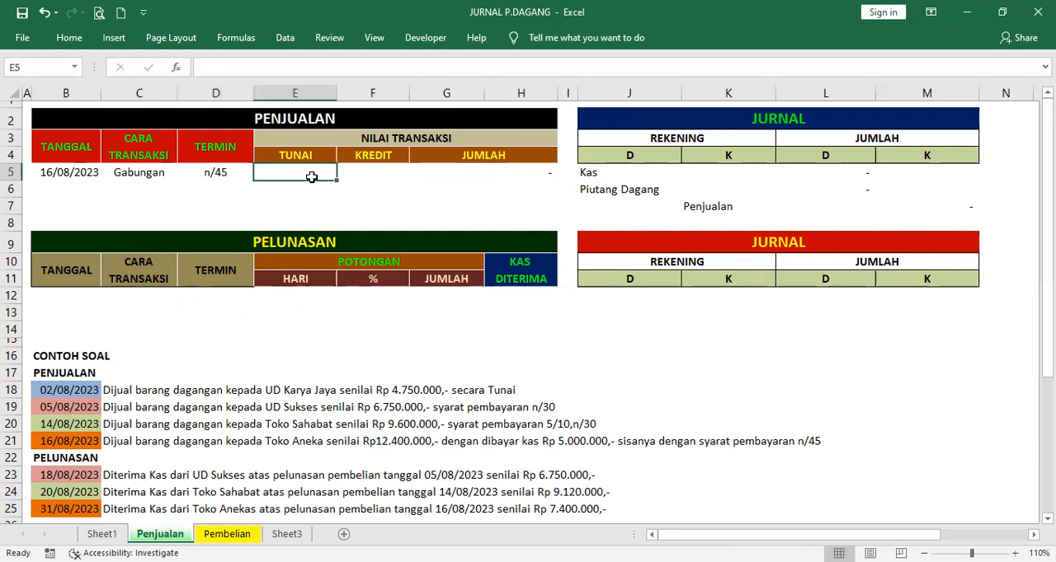
type("5.")
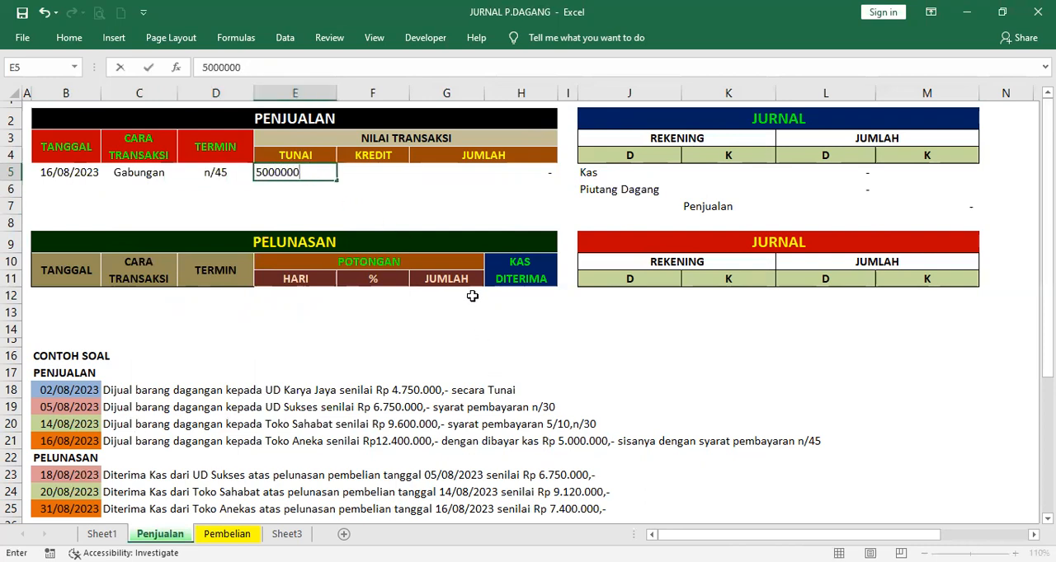
type("000.000")
key("Return")
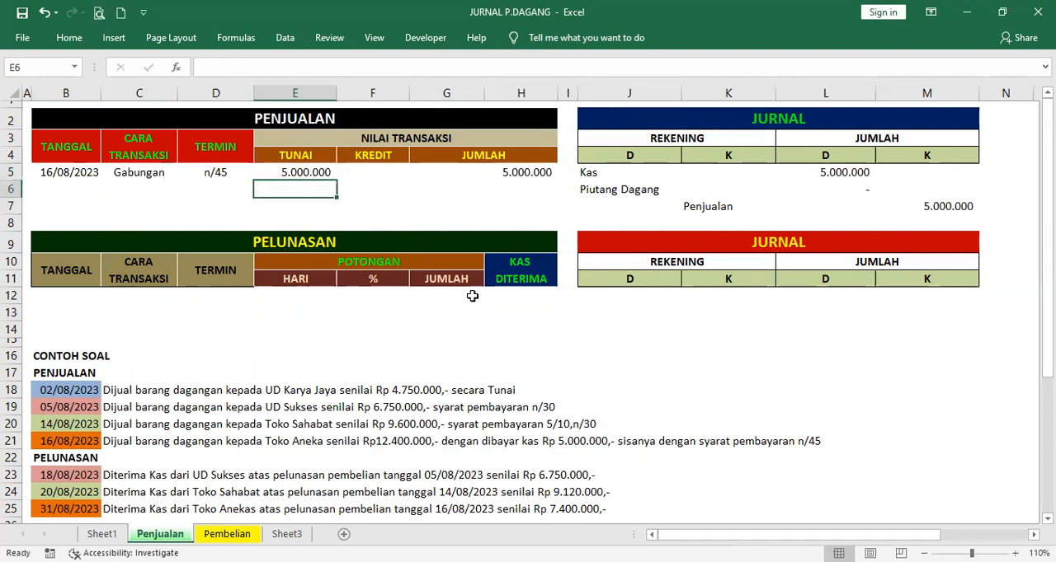
left_click(374, 172)
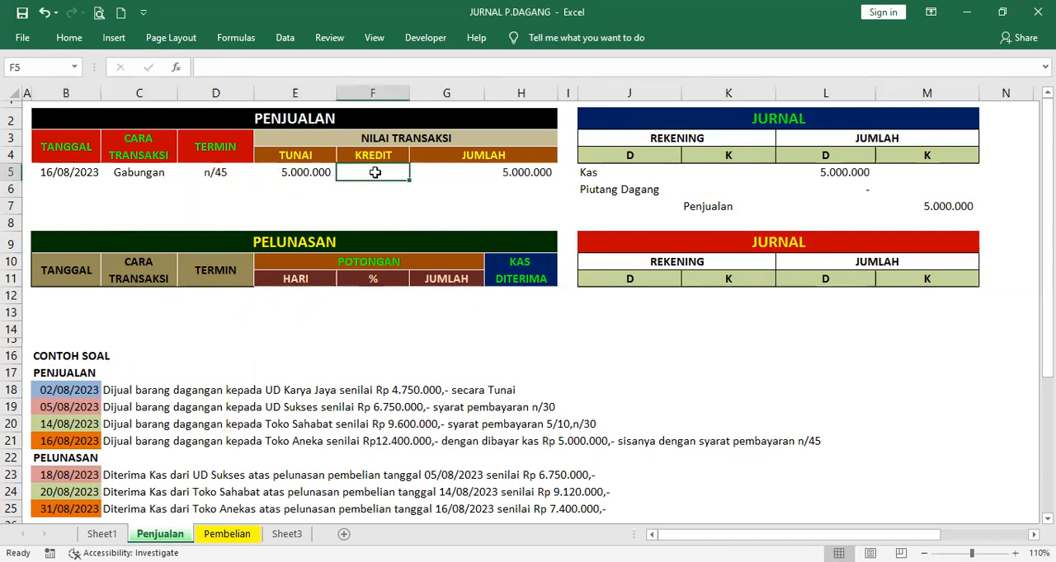
type("7.400.000")
key("Return")
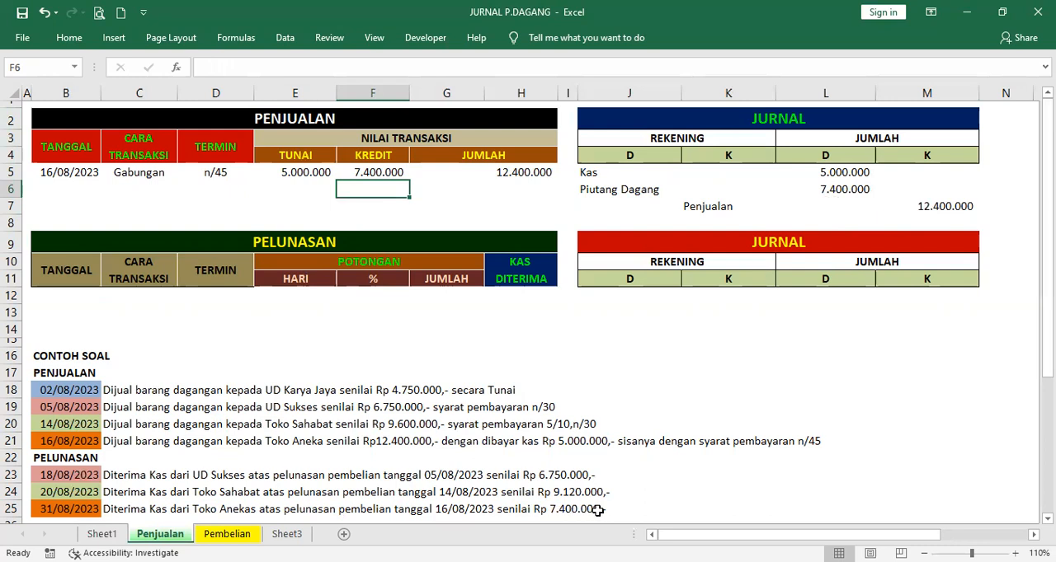
Set the PELUNASAN date in B12 to 31/08/2023 and inspect the transaction method formula in C12
left_click(58, 297)
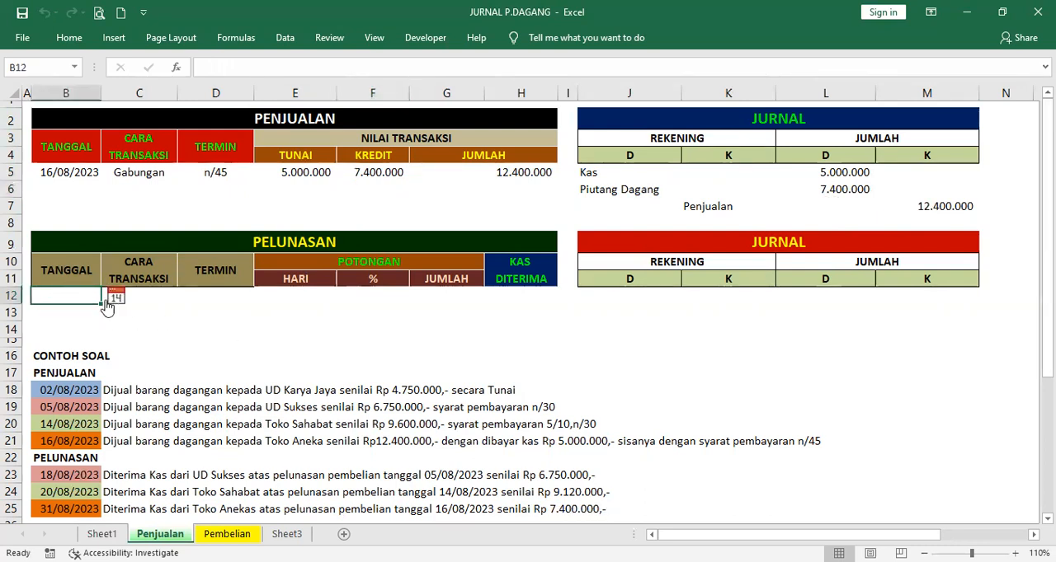
left_click(118, 296)
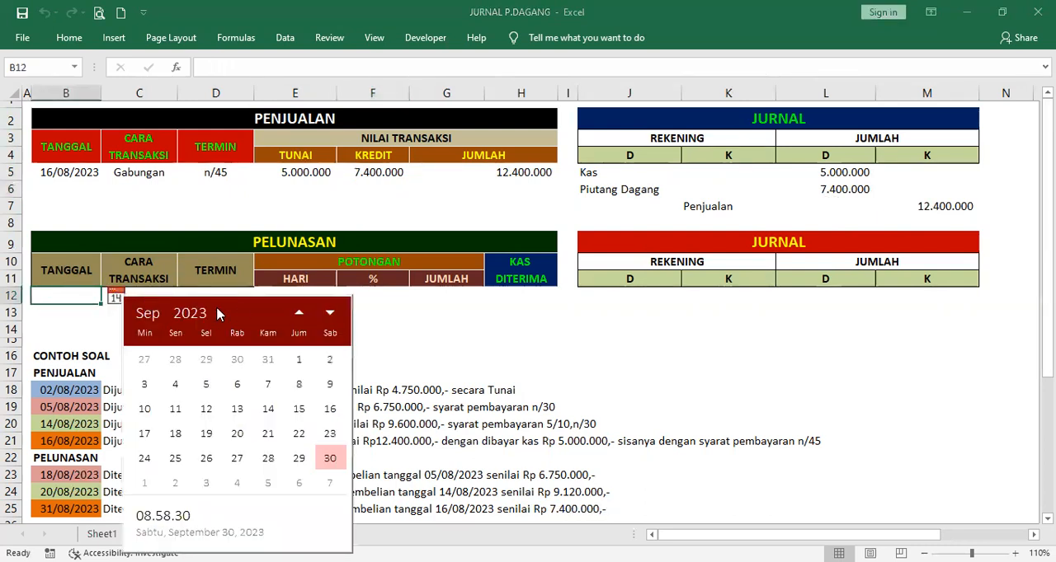
left_click(300, 312)
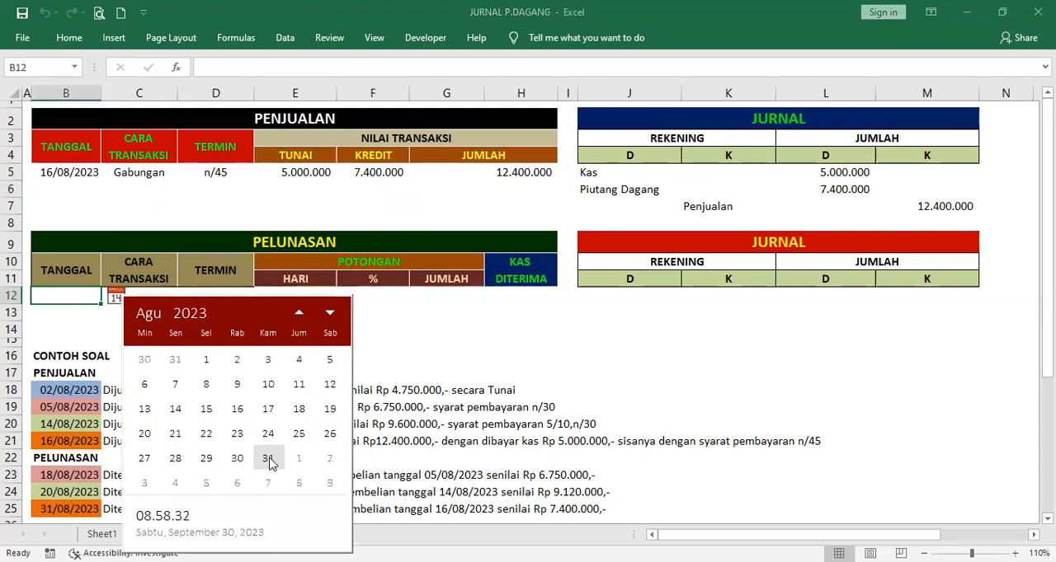
left_click(269, 460)
left_click(146, 297)
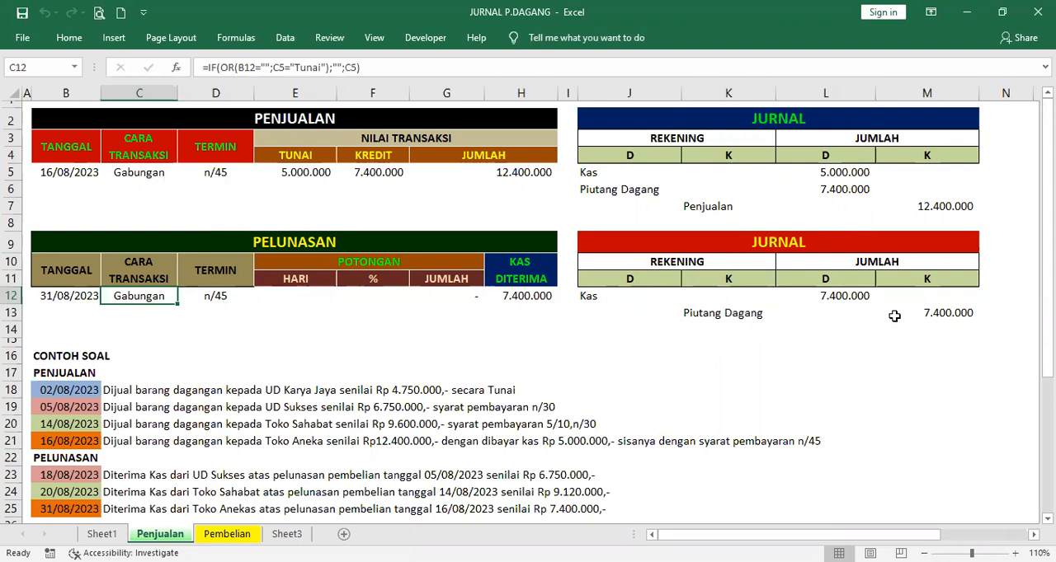
Clear the PELUNASAN date in B12 and all PENJUALAN entries in B5:F5
left_click(86, 295)
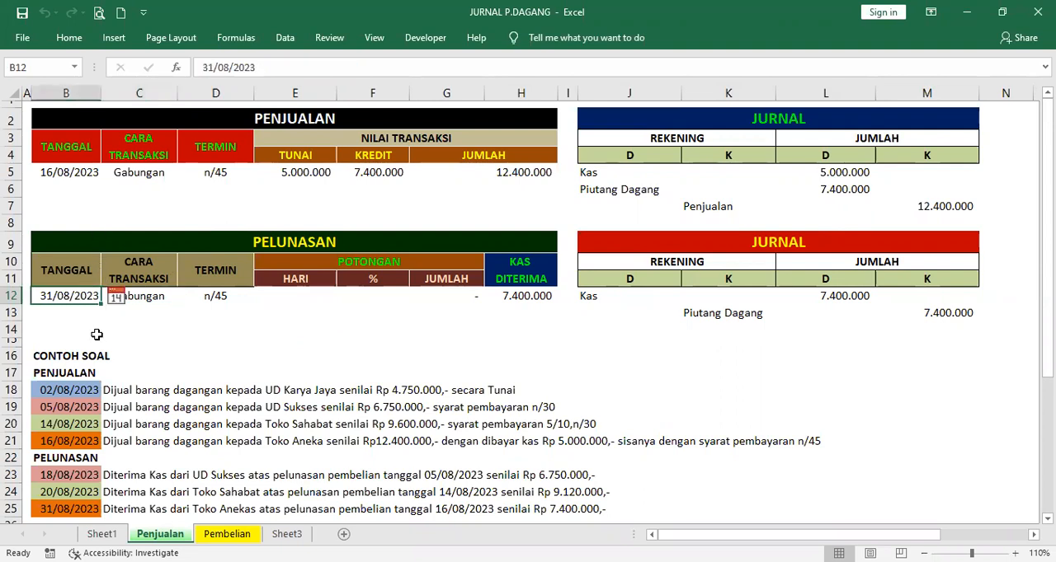
key("Delete")
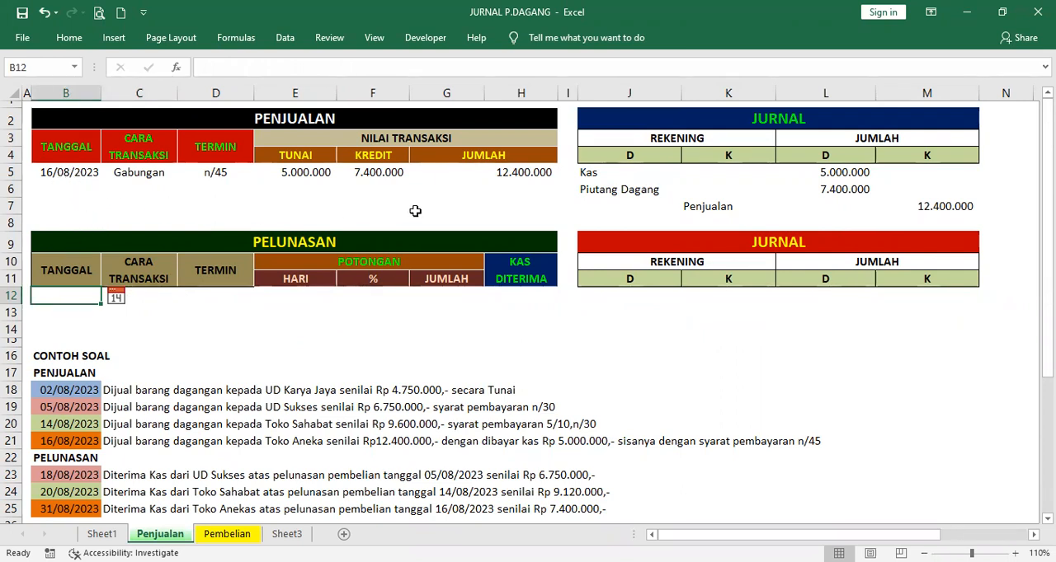
left_click(66, 173)
key("Delete")
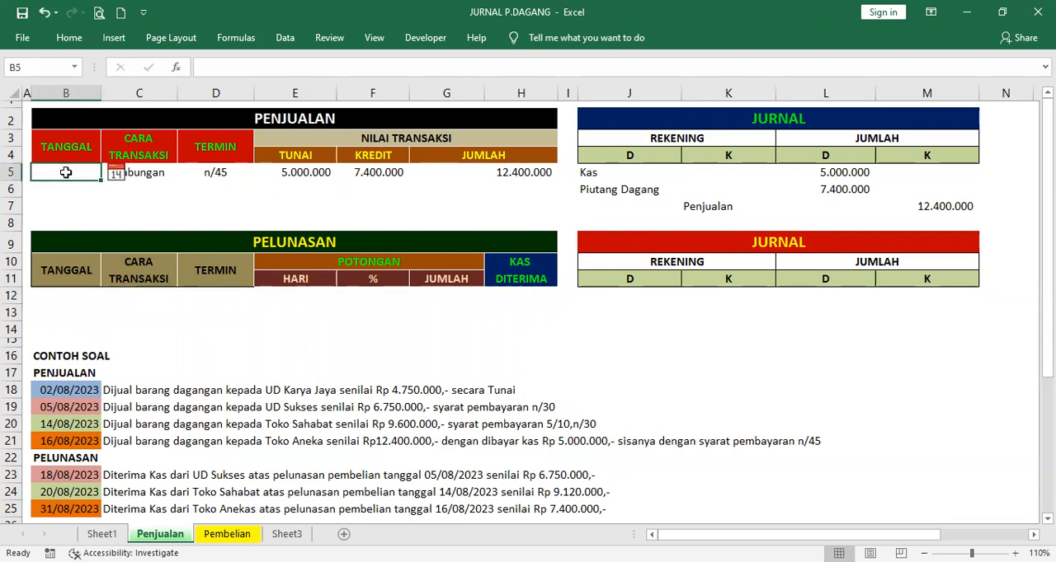
left_click_drag(148, 174, 374, 171)
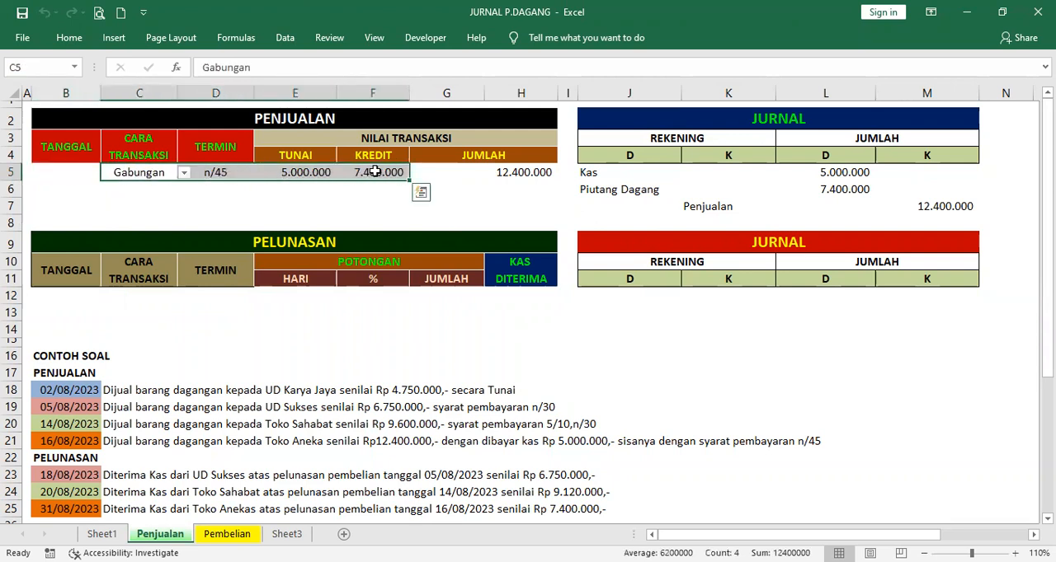
key("Delete")
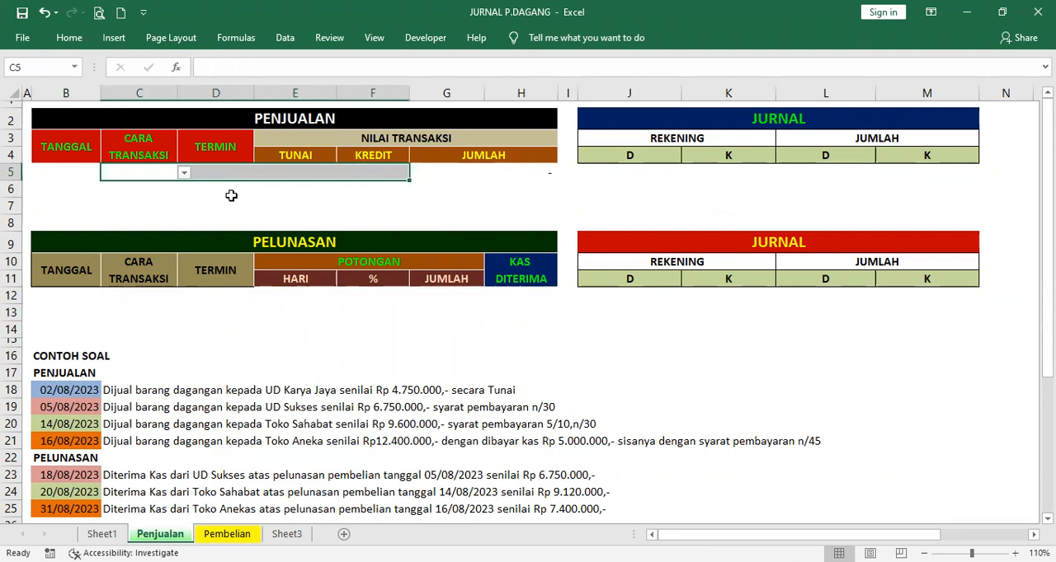
Examine the PENJUALAN input cells, the transaction method choices in C5 and their source list under CARA TRANSAKSI on Sheet1
left_click(154, 172)
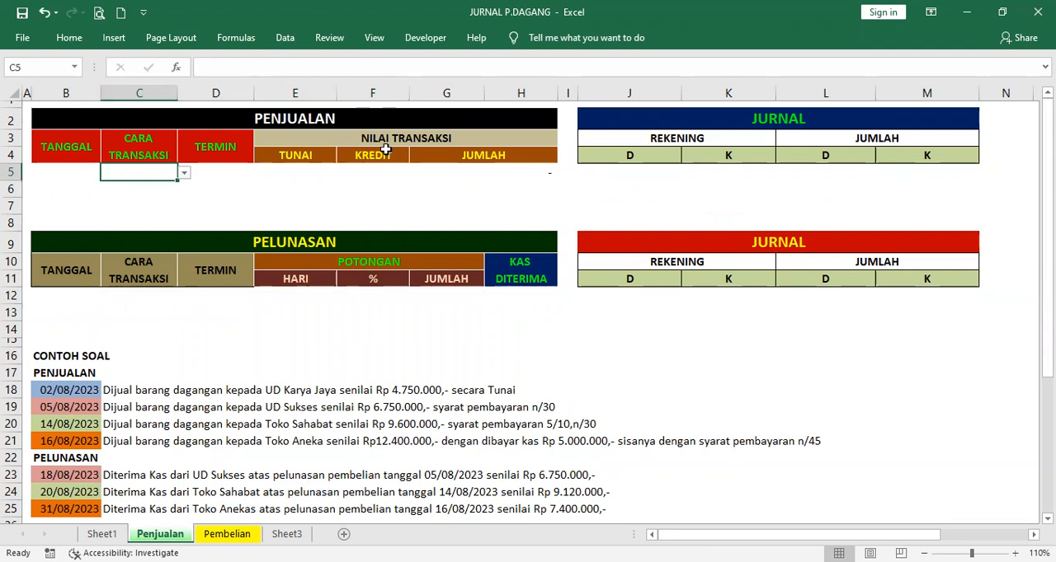
left_click(68, 173)
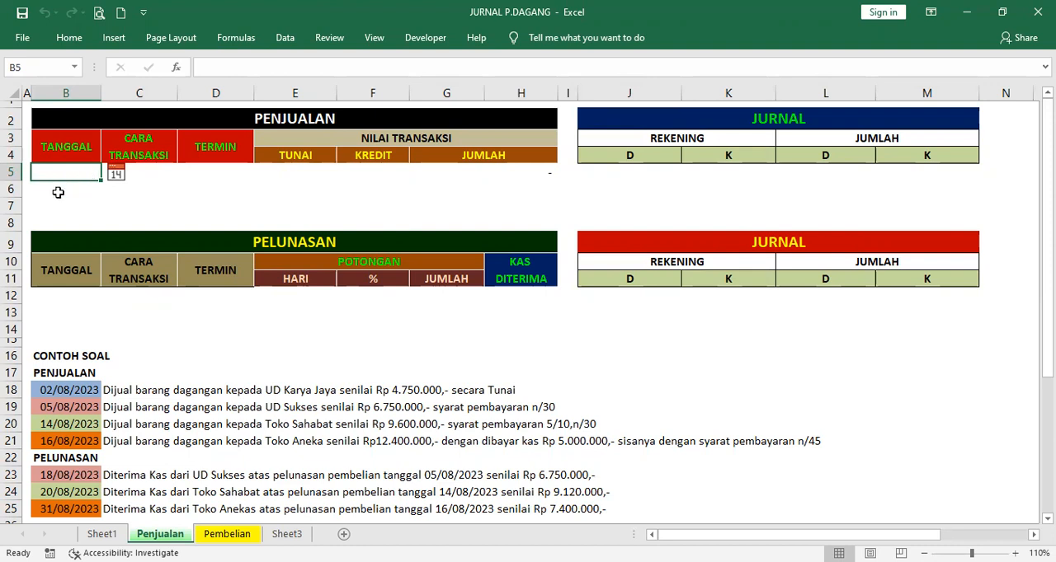
left_click(144, 170)
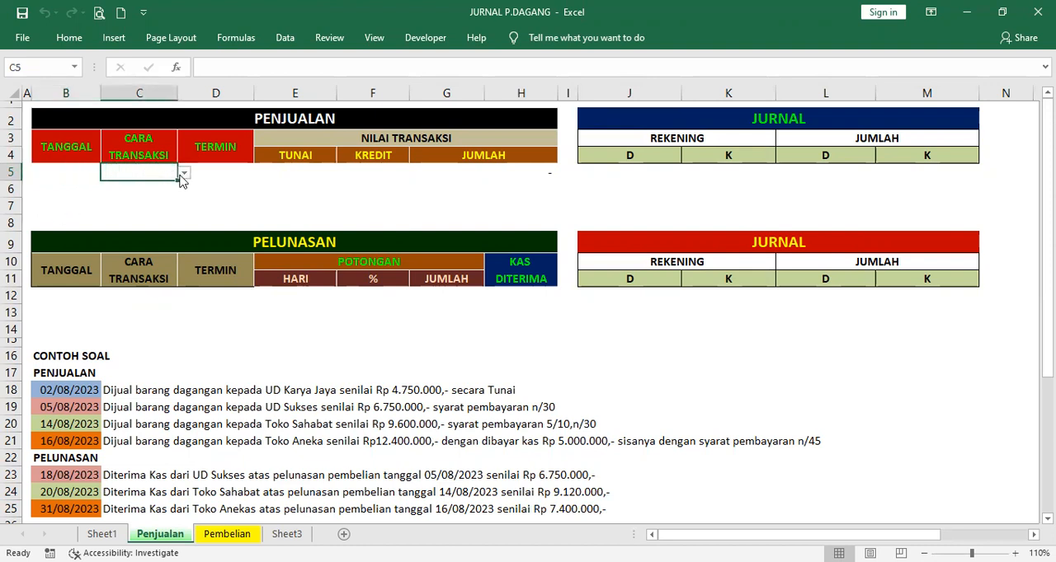
left_click(184, 175)
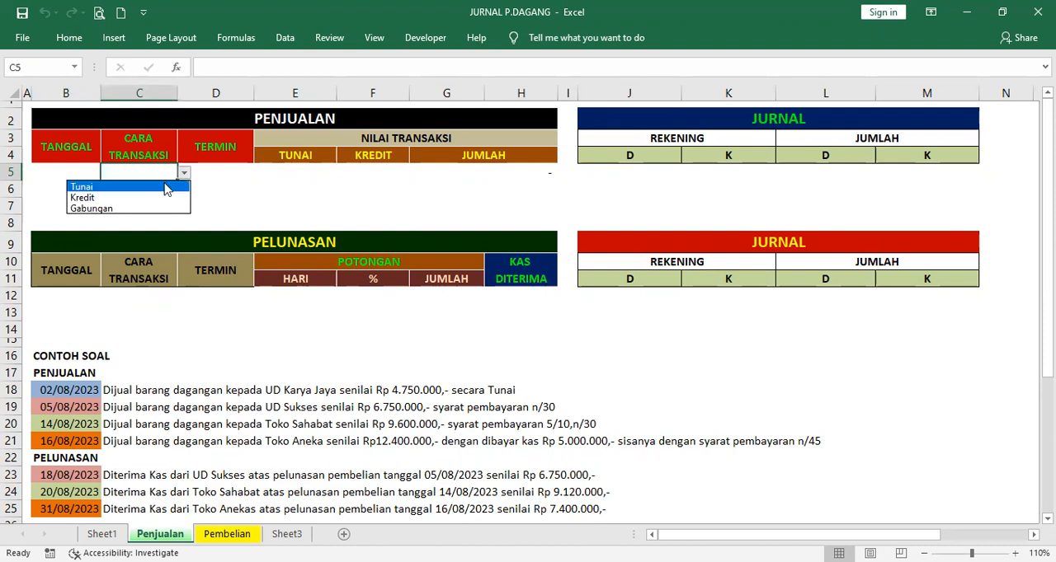
left_click(183, 173)
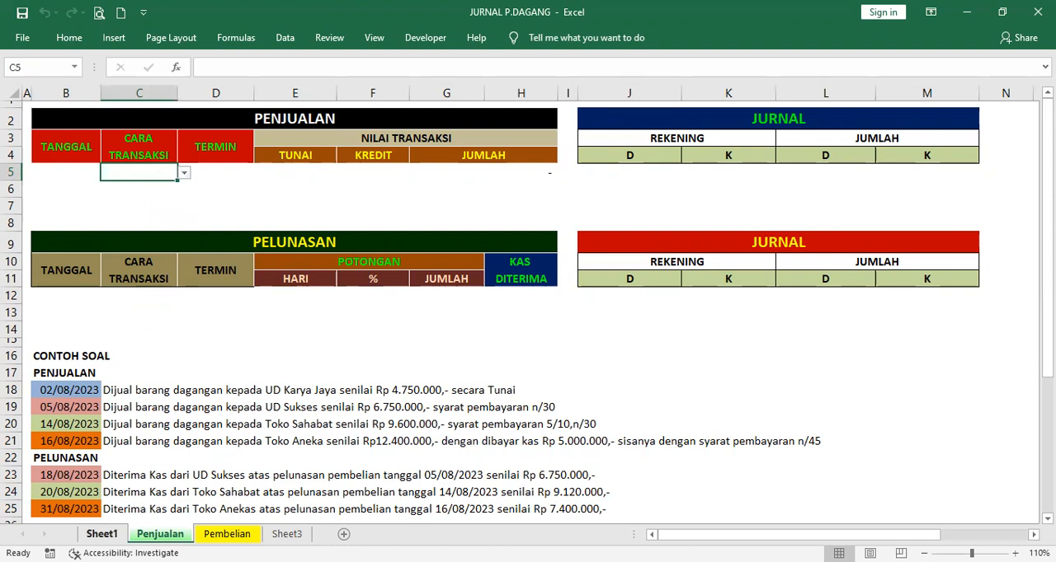
left_click(101, 533)
left_click(44, 124)
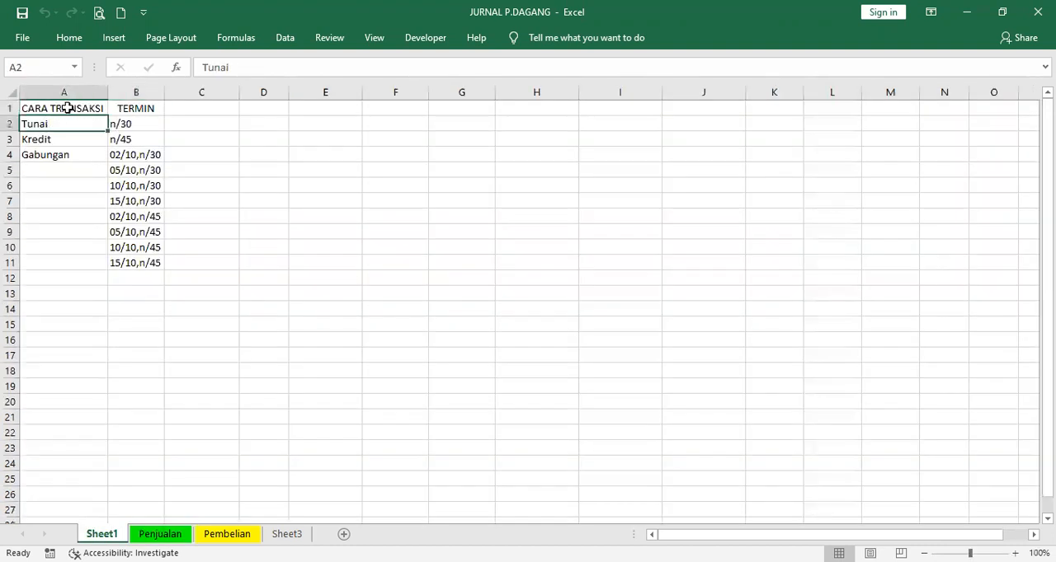
left_click(62, 139)
left_click(58, 155)
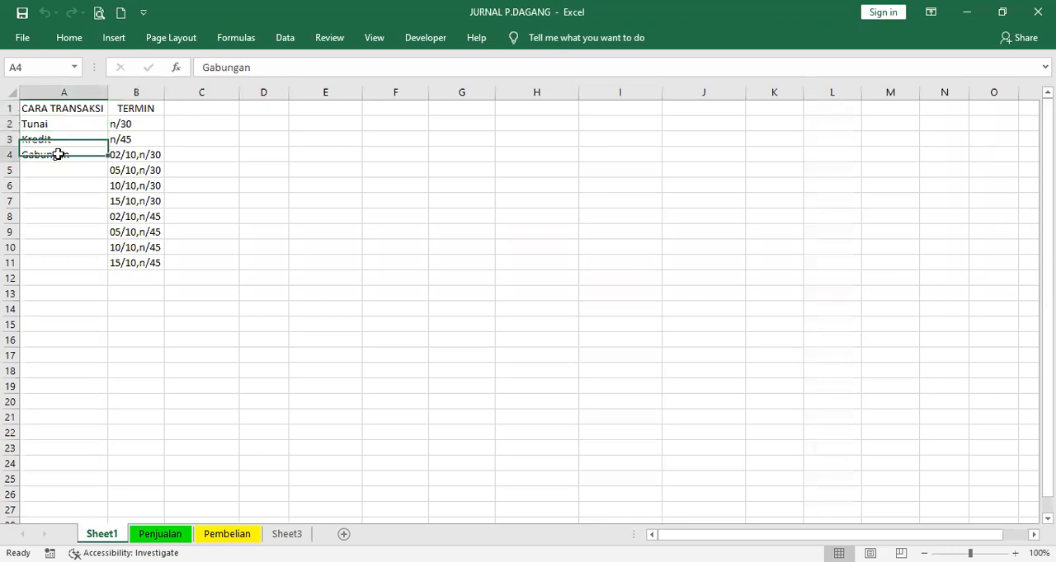
left_click(66, 106)
Set the data validation of C5 on the Penjualan sheet to List with source =Sheet1!$A$2:$A$4, and check its choices
left_click(160, 533)
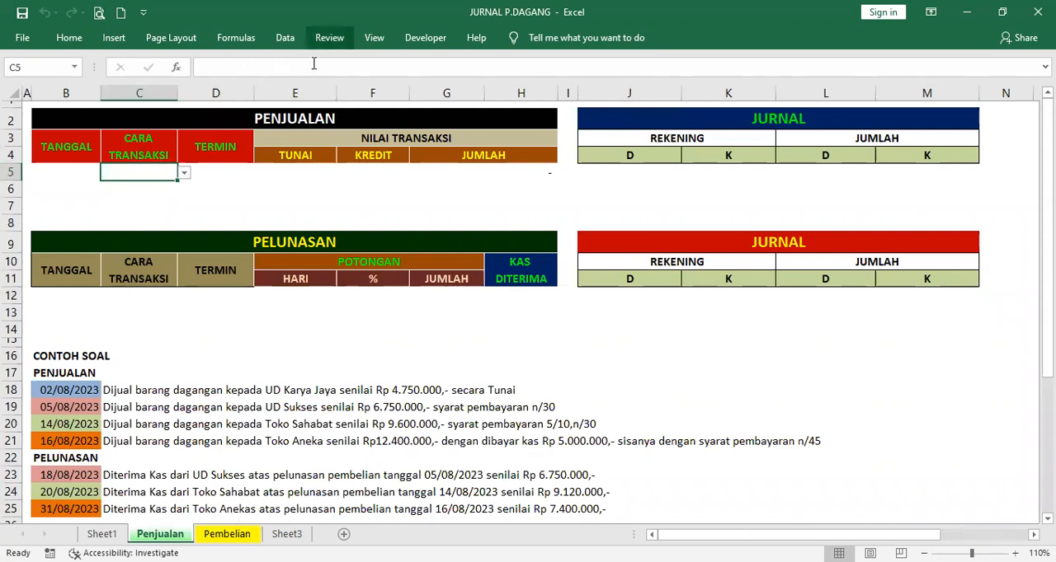
left_click(329, 38)
scroll(313, 65, "up", 1)
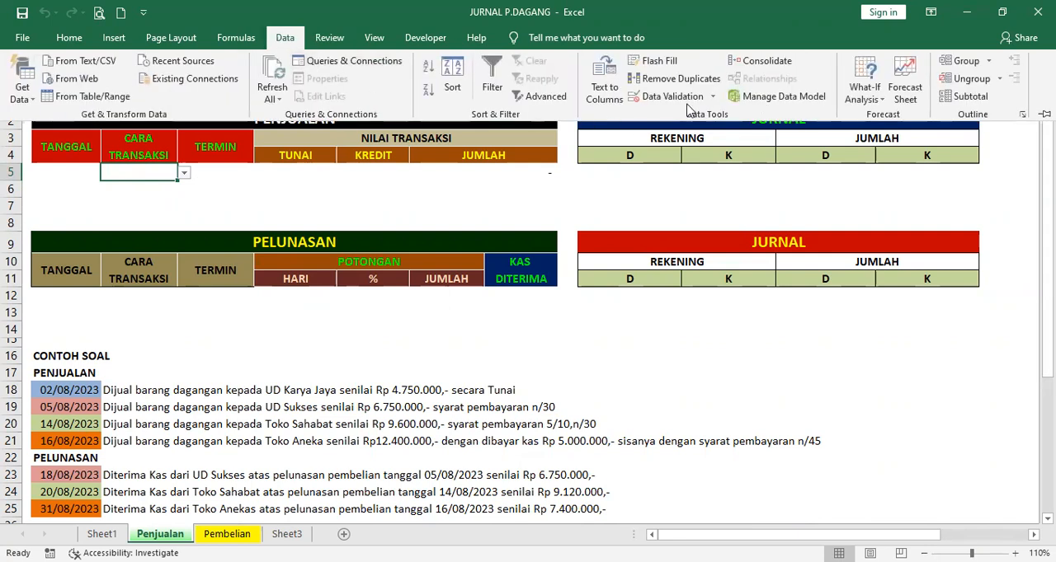
left_click(672, 98)
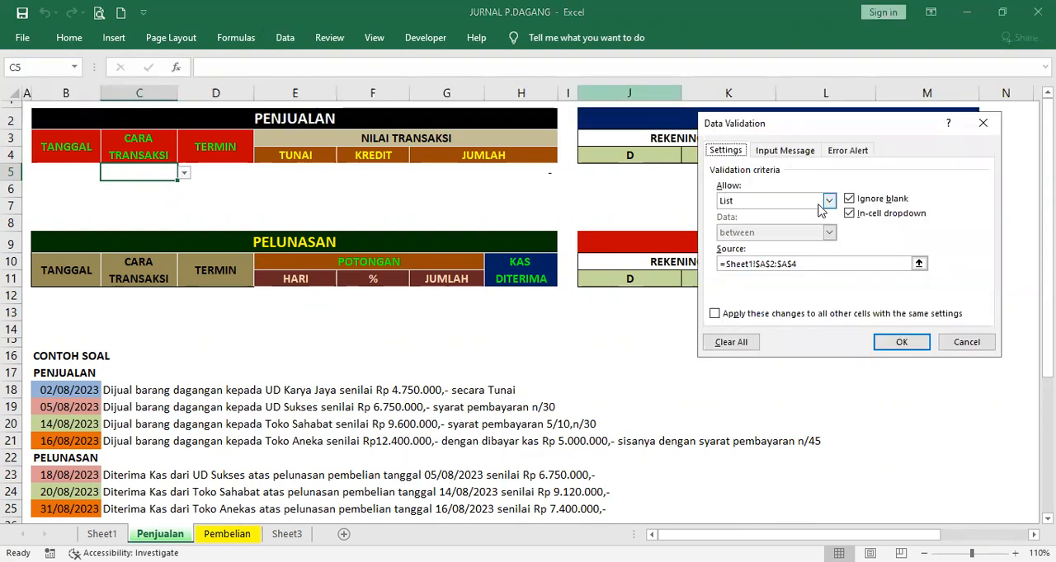
left_click(828, 201)
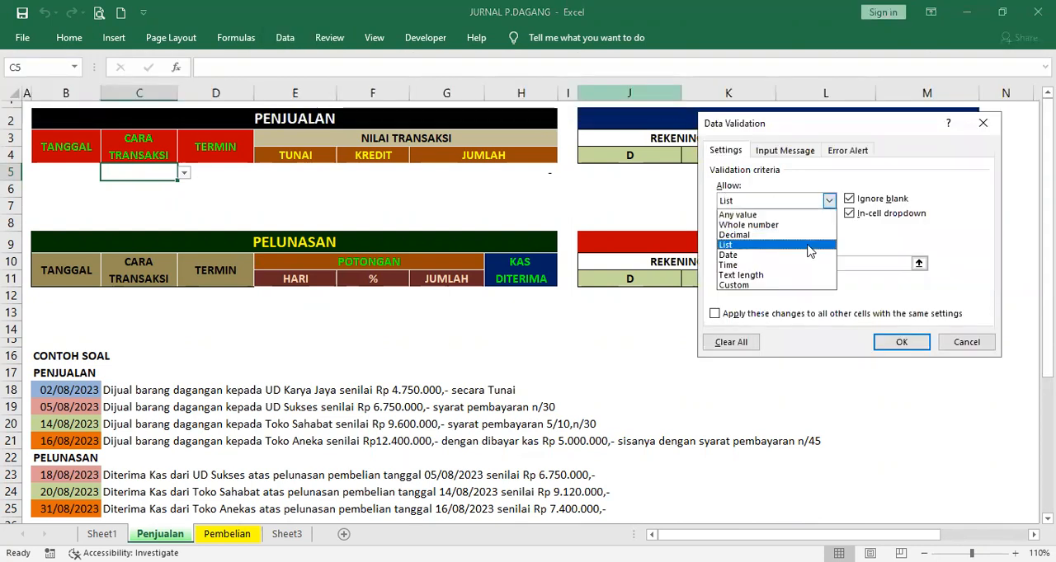
left_click(809, 247)
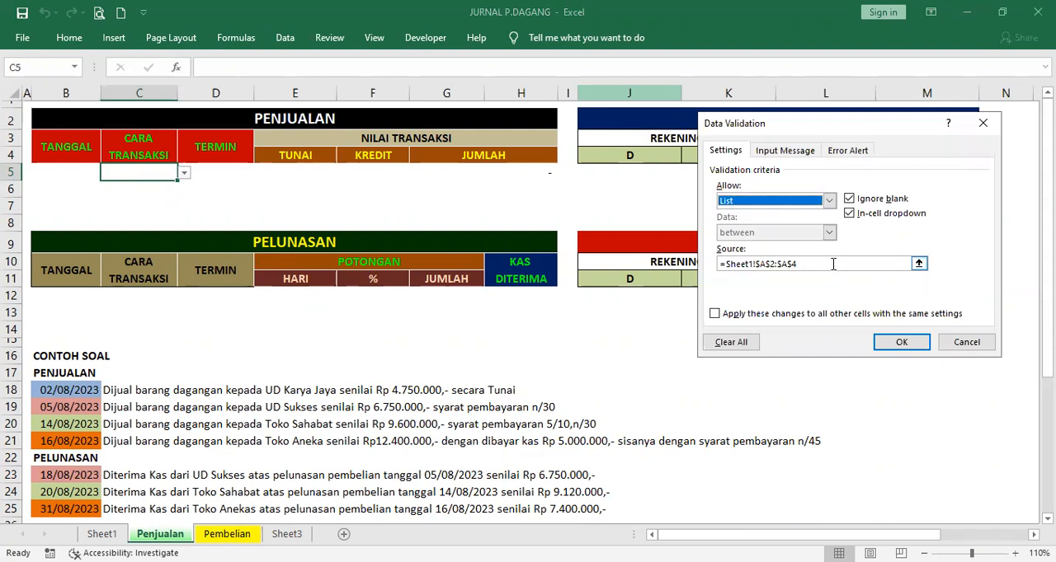
left_click(833, 264)
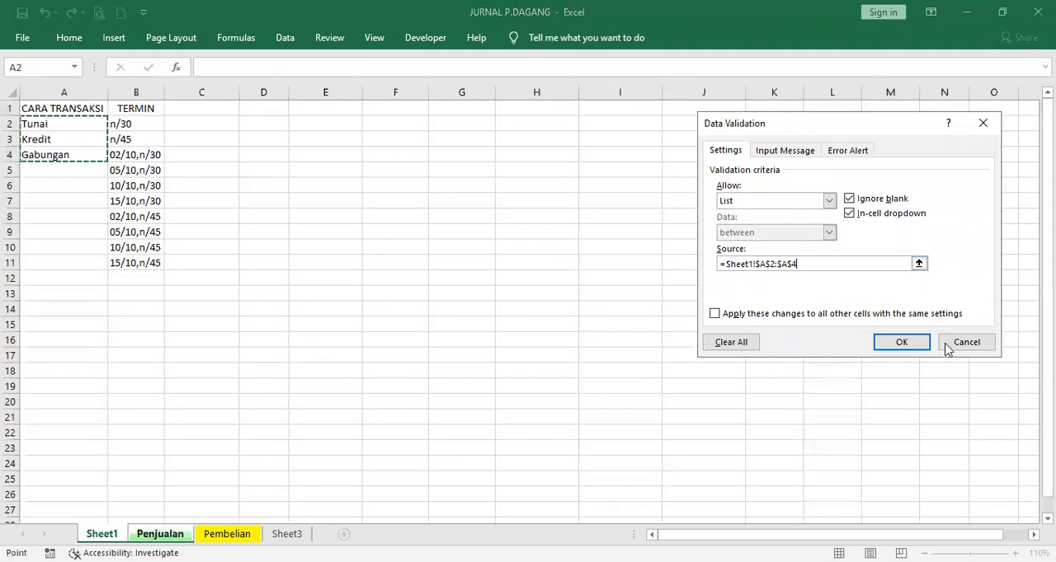
left_click(40, 127)
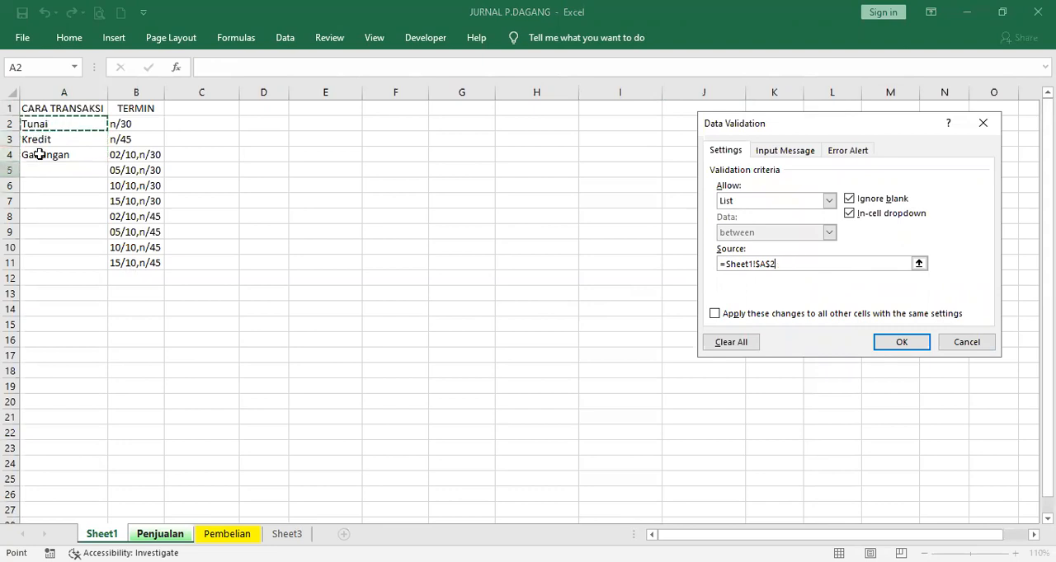
left_click_drag(40, 154, 47, 149)
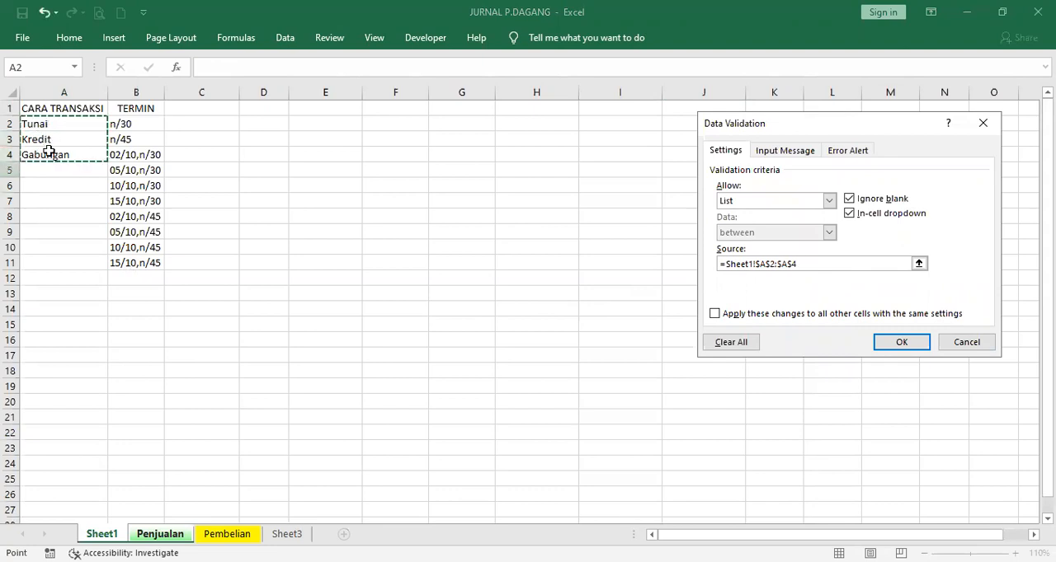
left_click(901, 342)
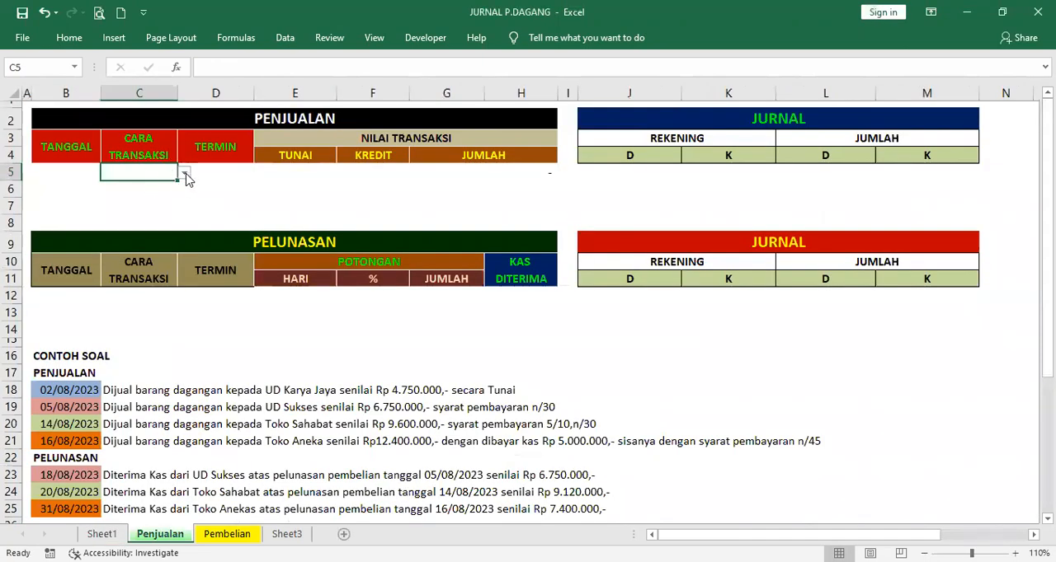
left_click(184, 174)
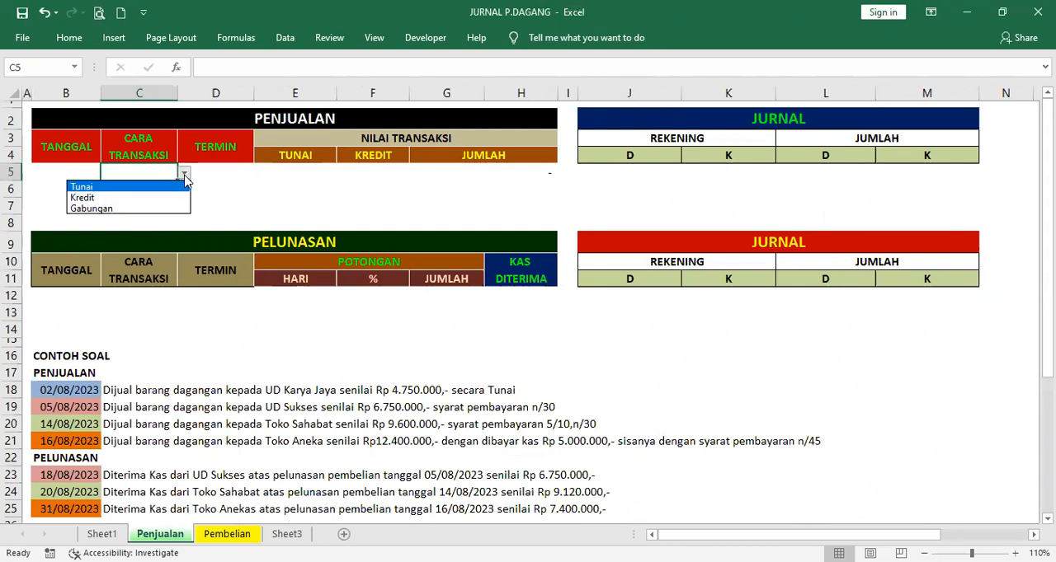
left_click(184, 175)
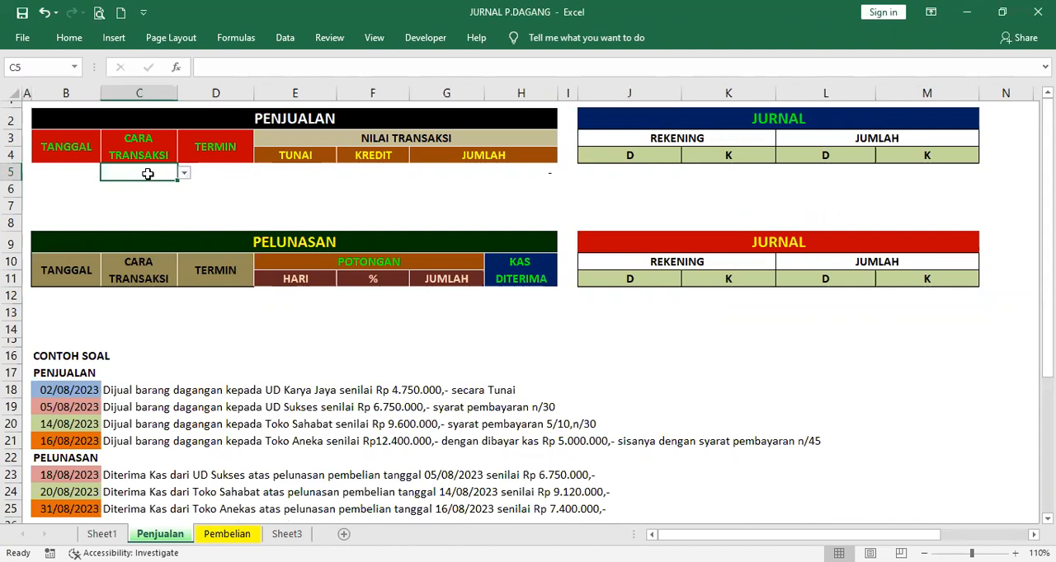
Set the data validation of D5 to List with source =Sheet1!$B$2:$B$11, and check its TERMIN choices
left_click(220, 169)
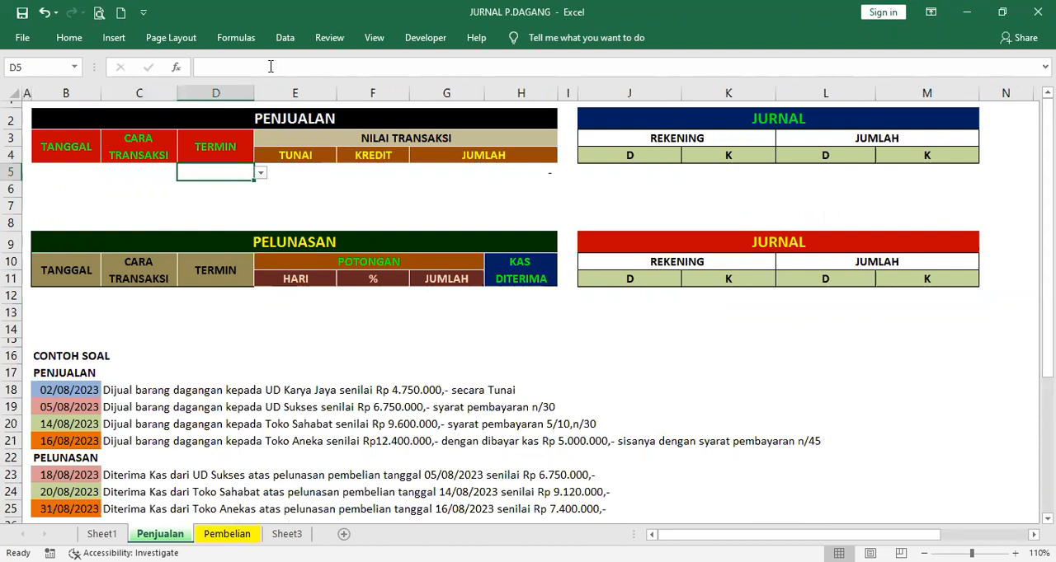
left_click(284, 39)
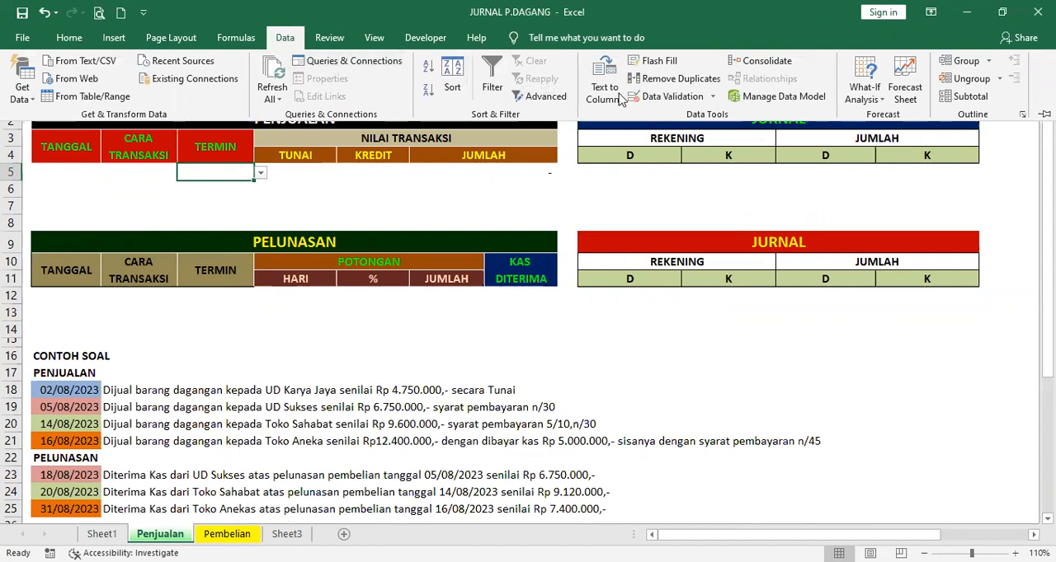
left_click(672, 97)
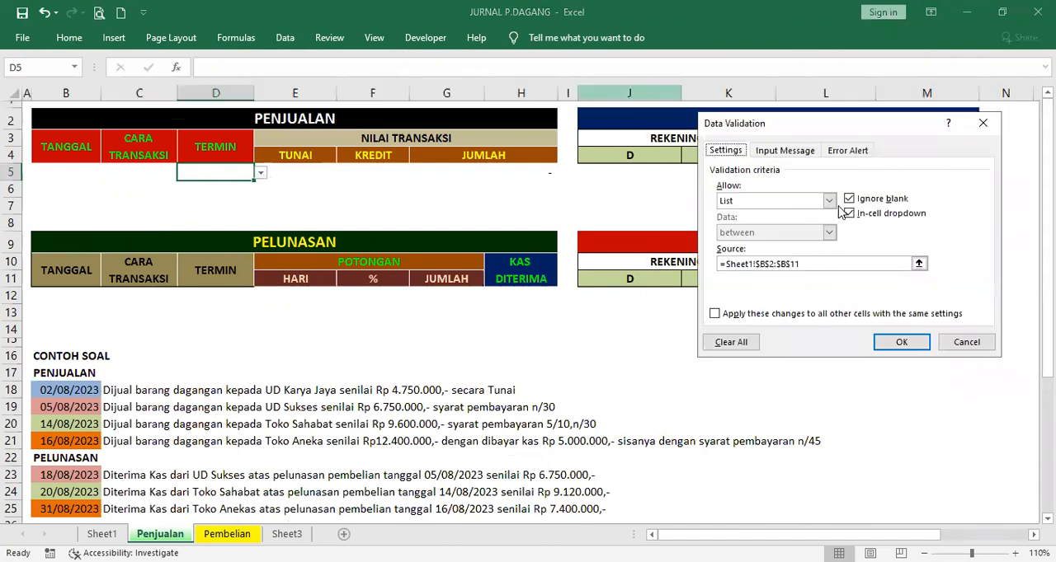
left_click(829, 202)
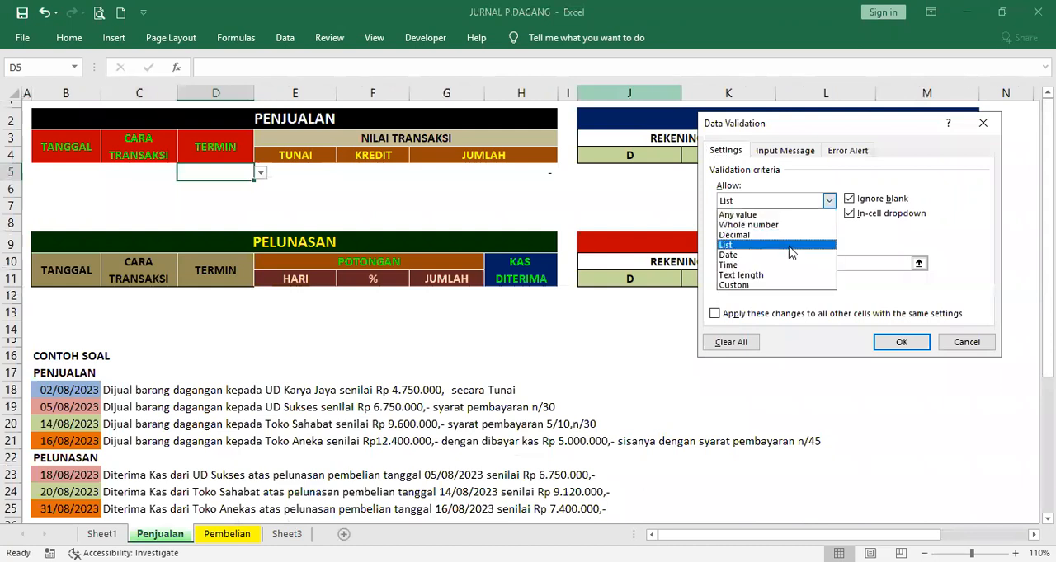
left_click(789, 251)
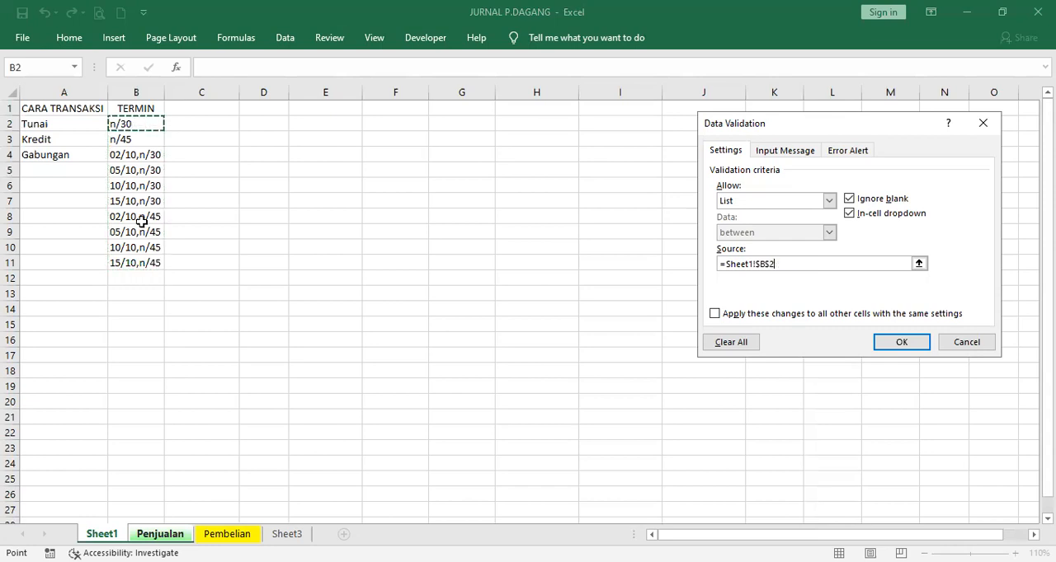
left_click_drag(147, 266, 146, 265)
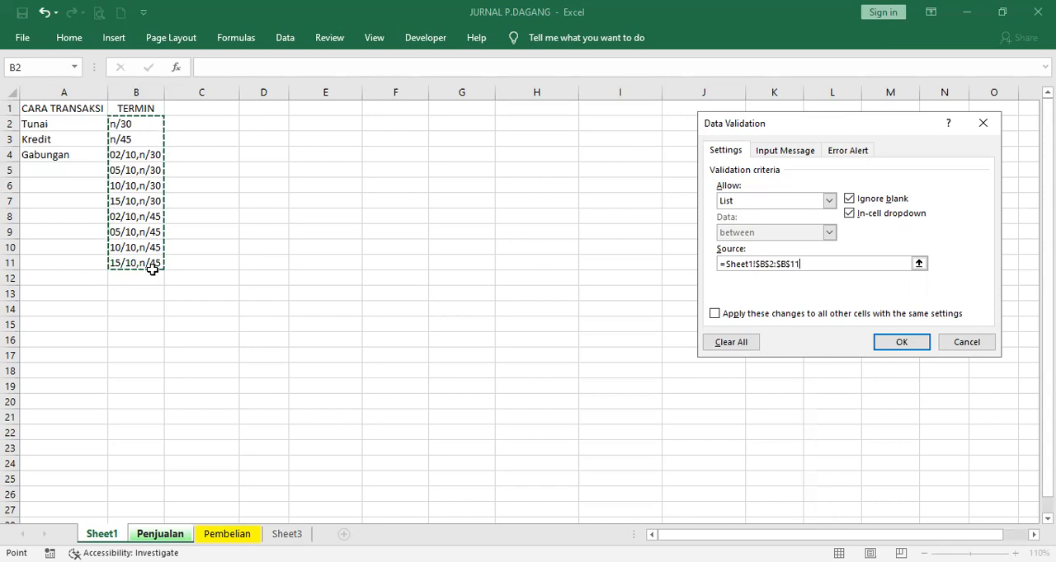
left_click(140, 125)
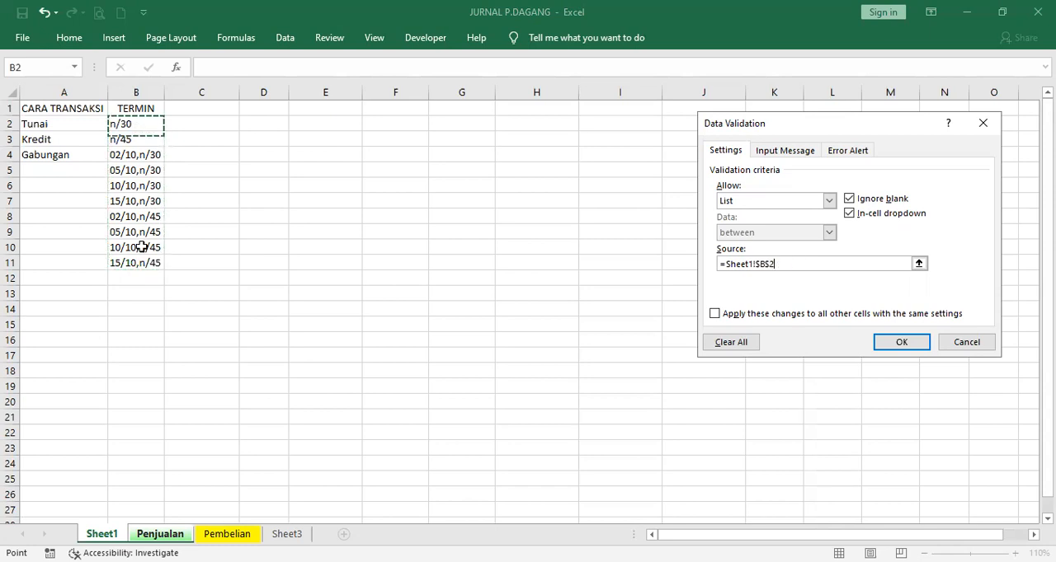
left_click_drag(164, 235, 163, 263)
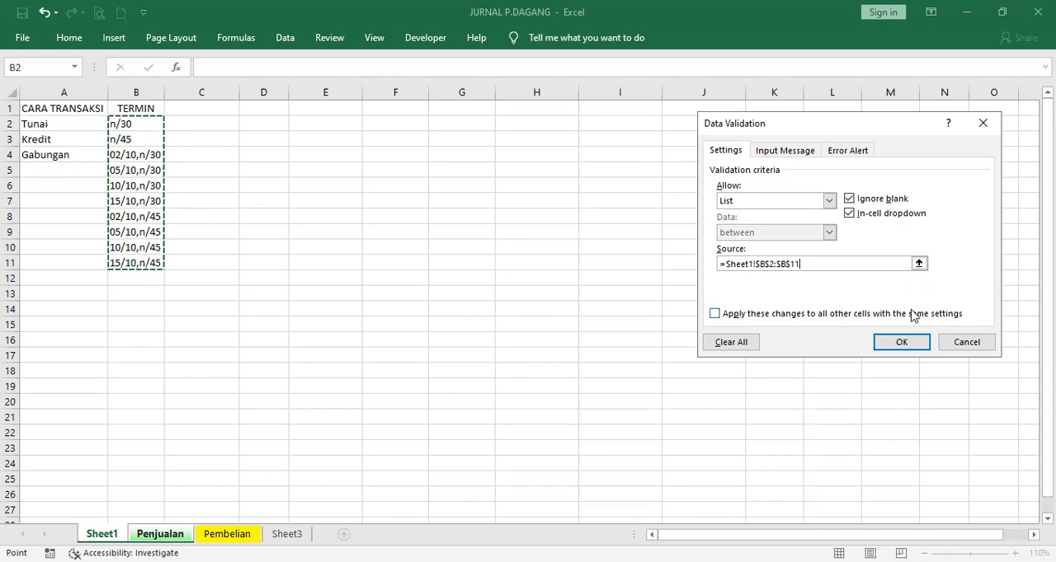
left_click(908, 344)
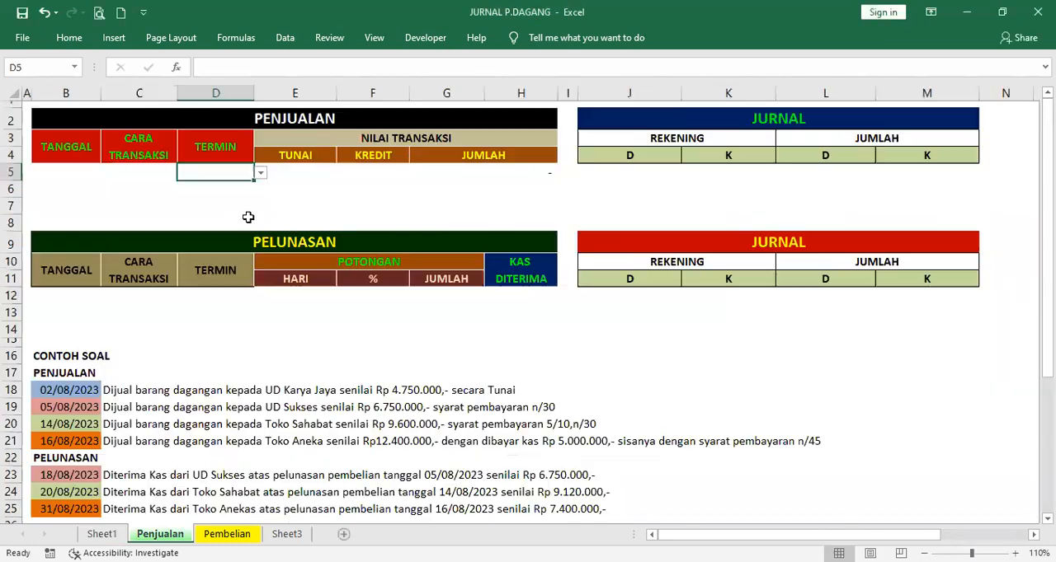
left_click(260, 174)
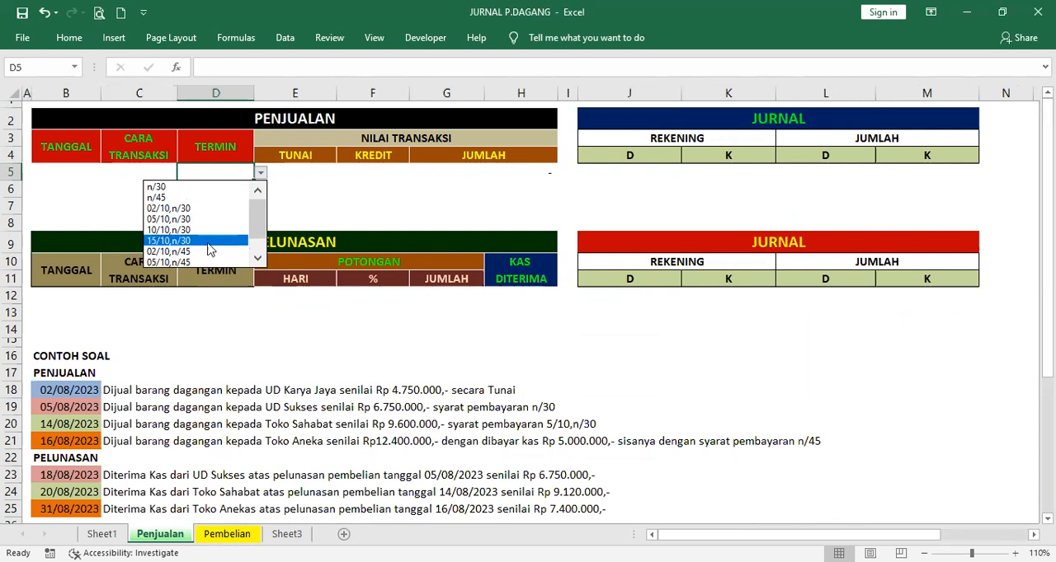
key("Escape")
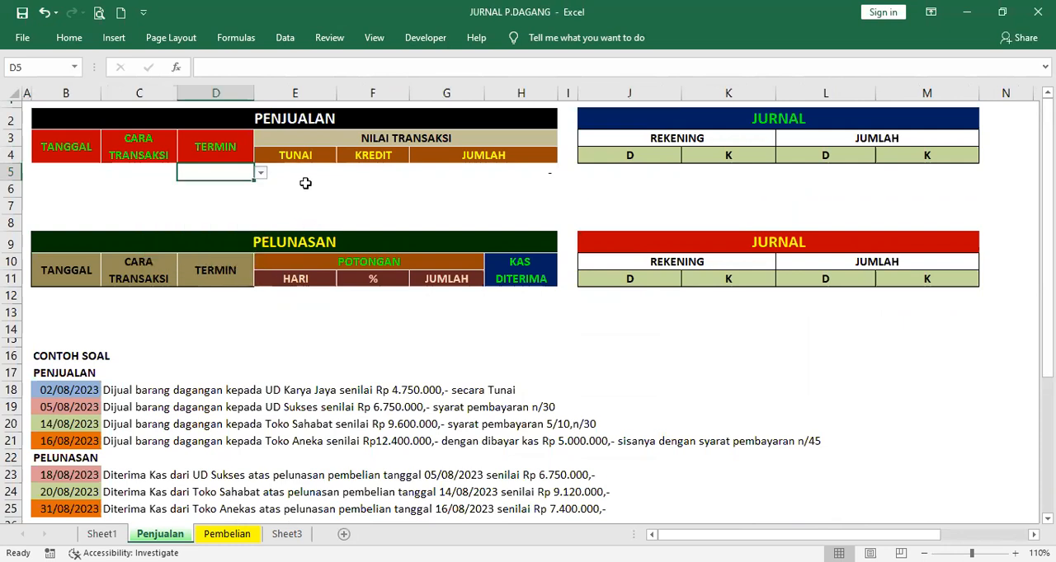
Examine the TUNAI and KREDIT input cells E5 and F5 and the JUMLAH formula in G5
left_click(294, 171)
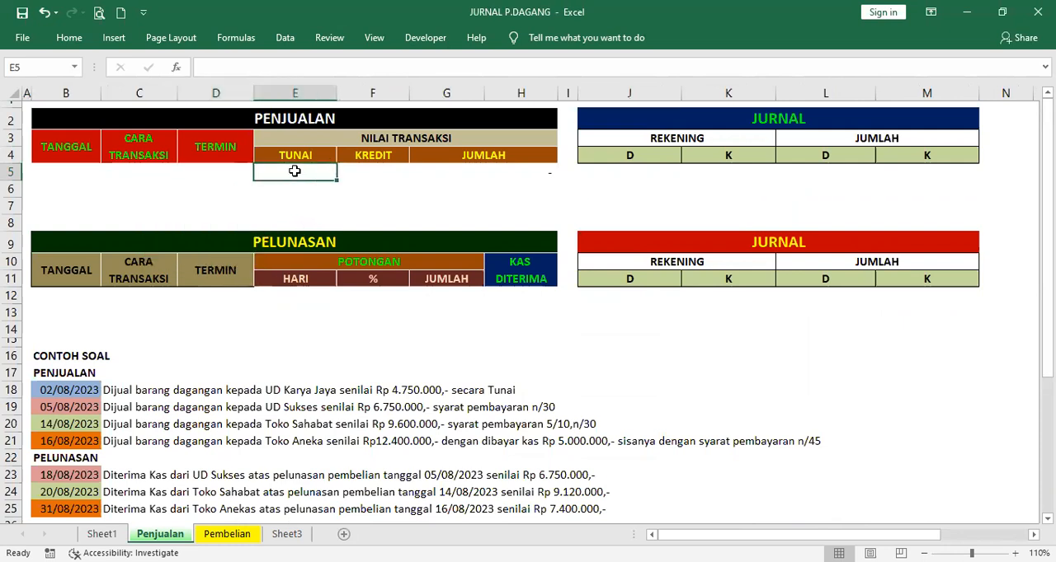
left_click(372, 172)
left_click(306, 171)
left_click(358, 175)
left_click(299, 173)
left_click(362, 174)
left_click(301, 171)
left_click(364, 171)
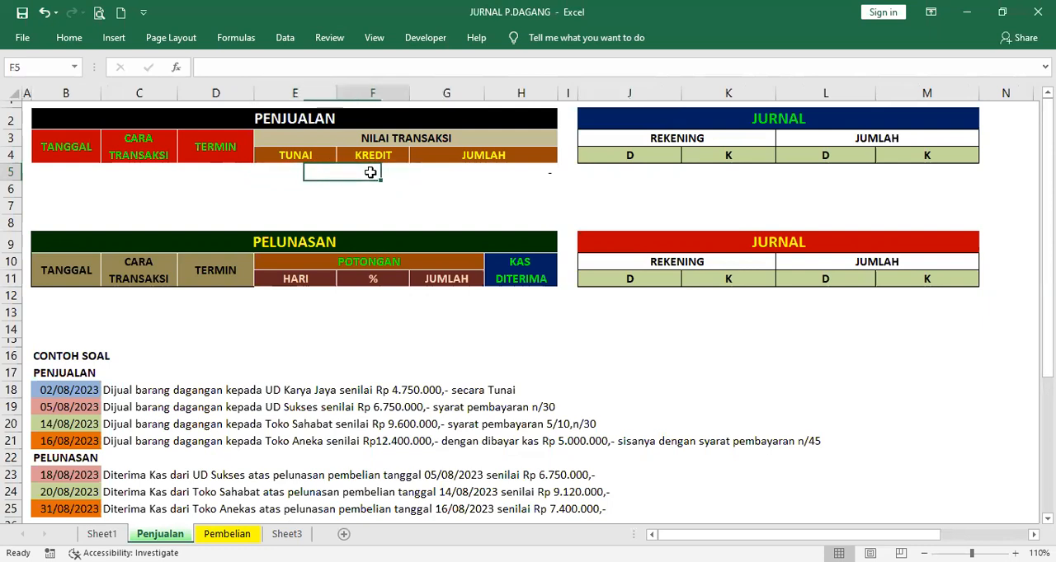
left_click(480, 170)
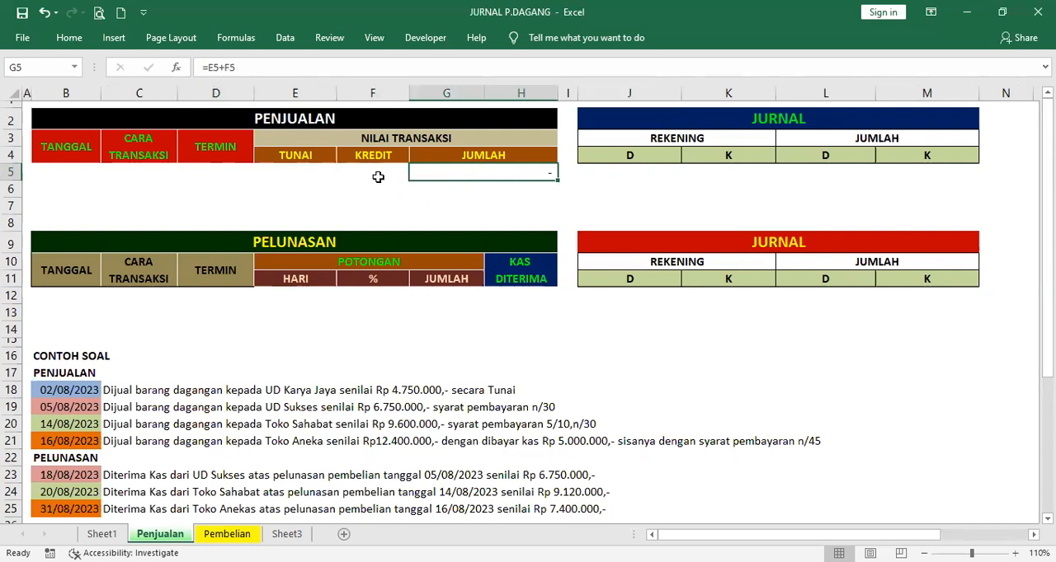
Examine the account and amount formulas in rows 5 and 6 of the PENJUALAN journal, from J5 to M6
left_click(617, 173)
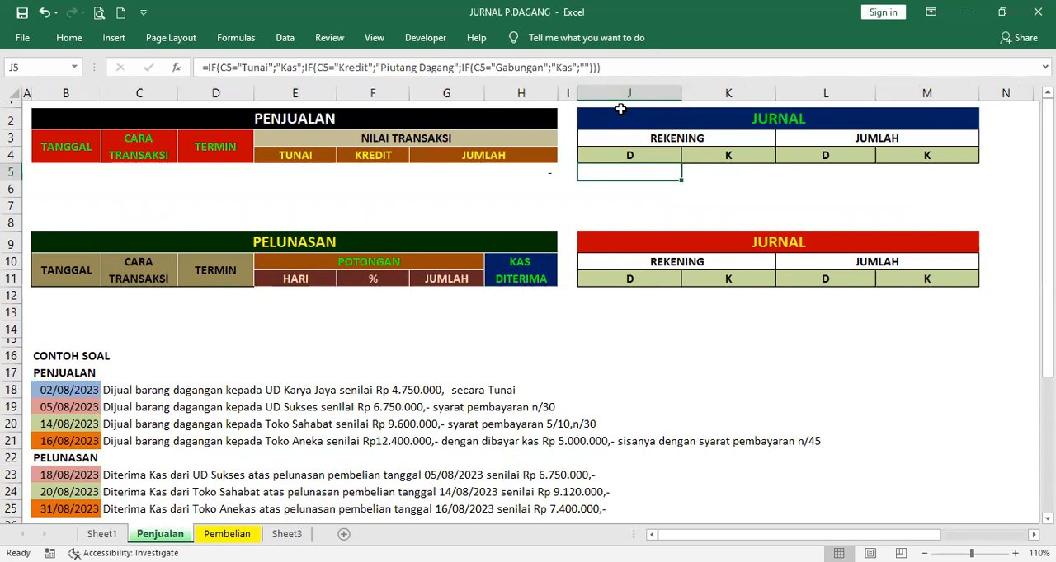
left_click(733, 173)
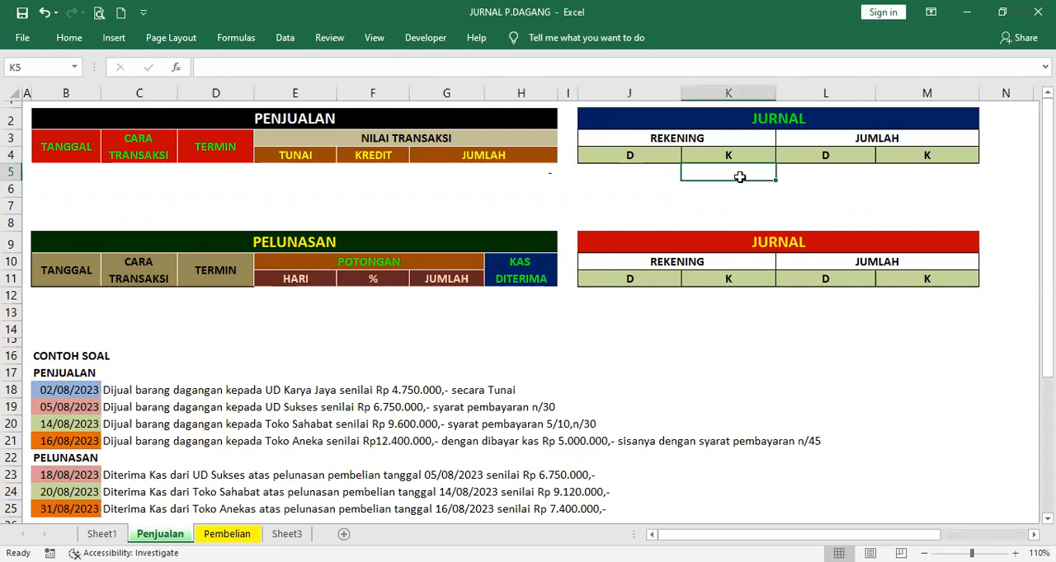
left_click(830, 174)
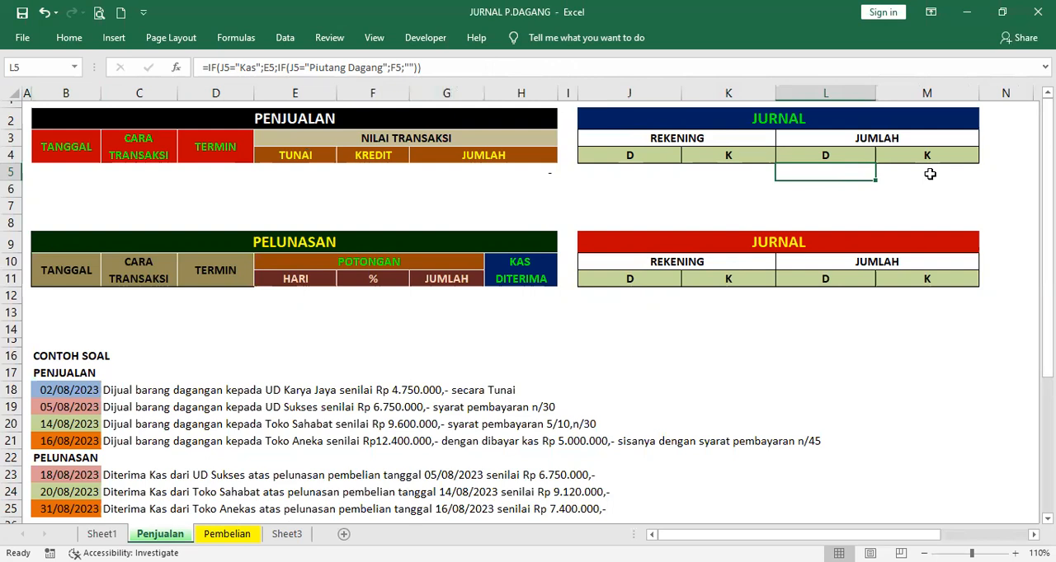
left_click(929, 174)
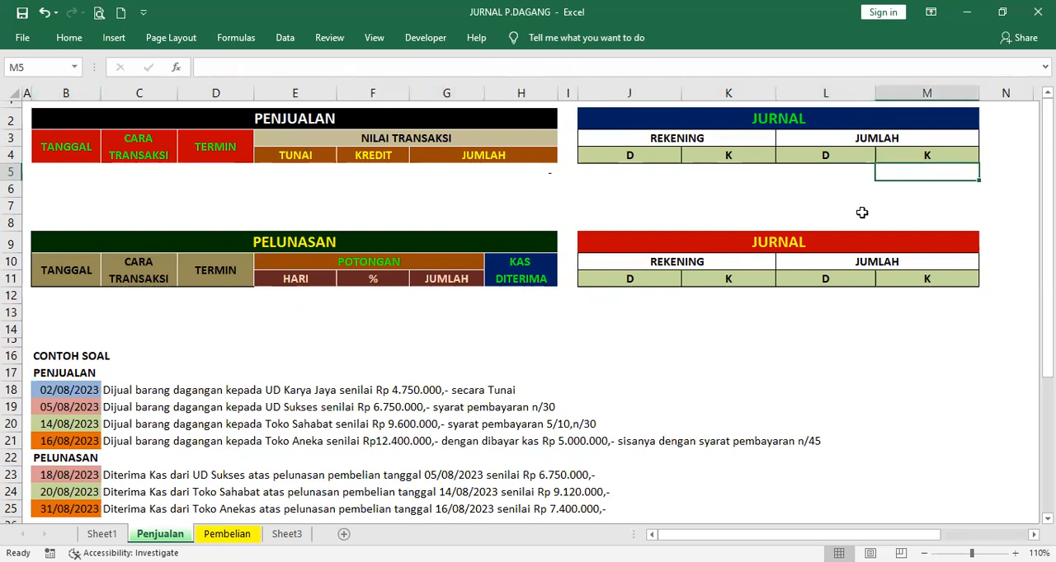
left_click(616, 185)
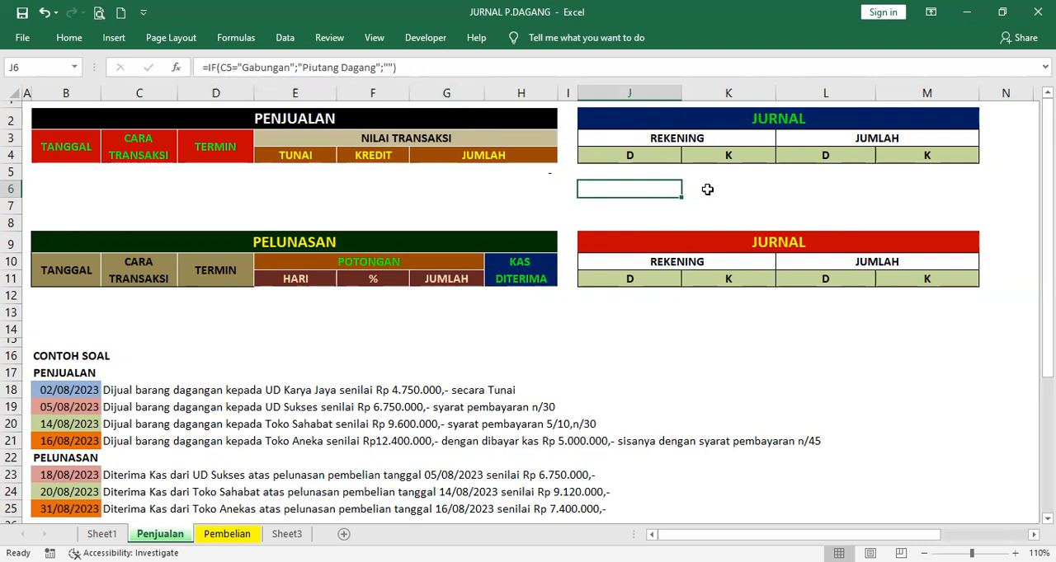
left_click(724, 193)
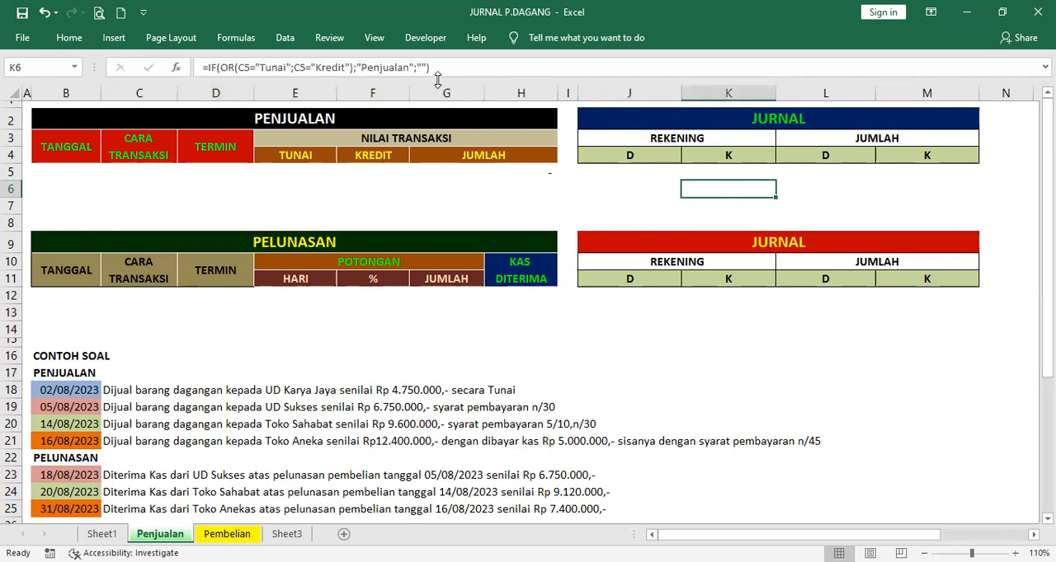
left_click(808, 188)
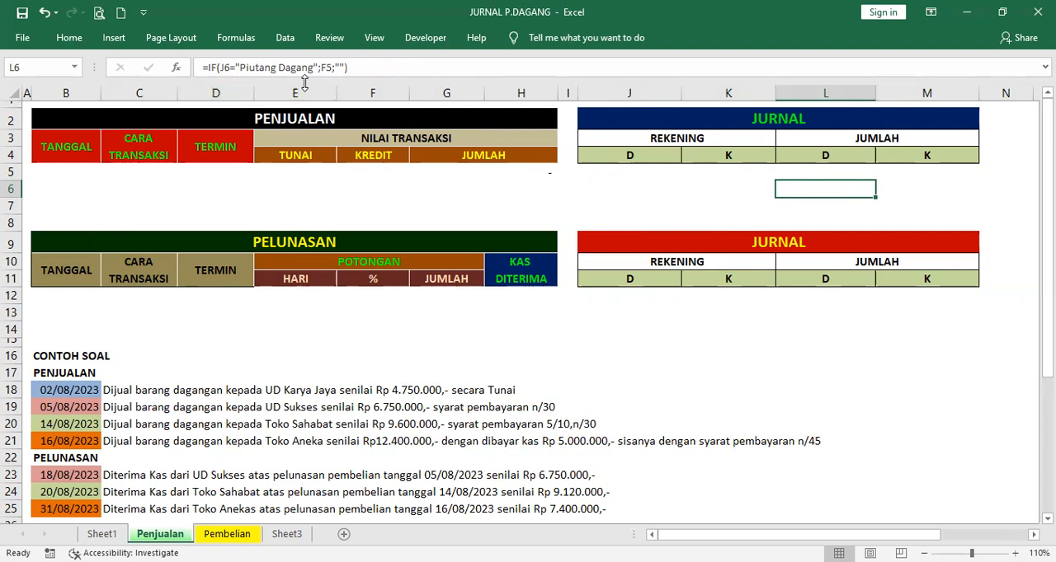
left_click(932, 190)
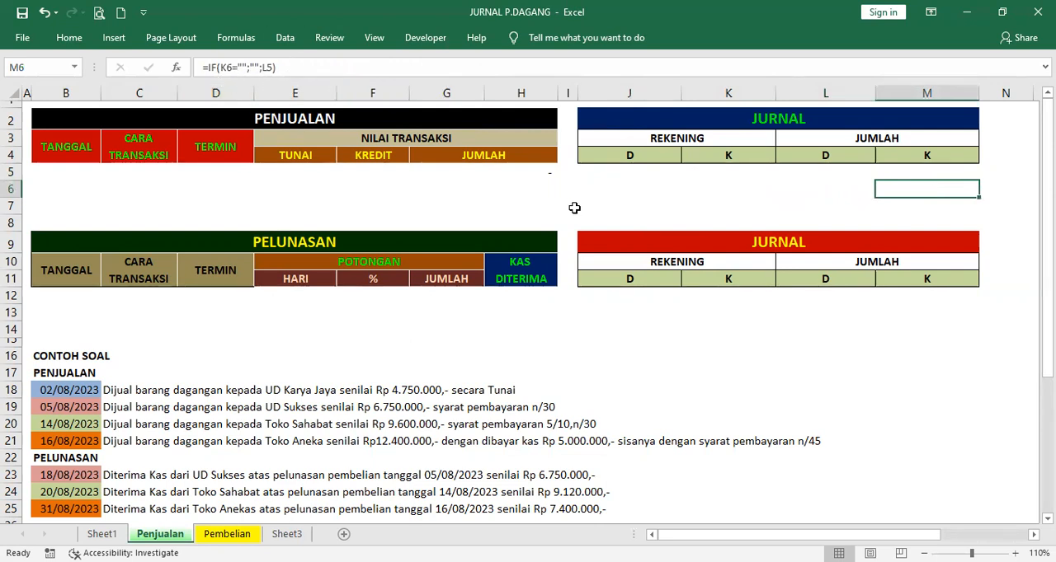
Examine row 7 of the PENJUALAN journal, including the account formula in K7 and the credit amount formula in M7
left_click(598, 199)
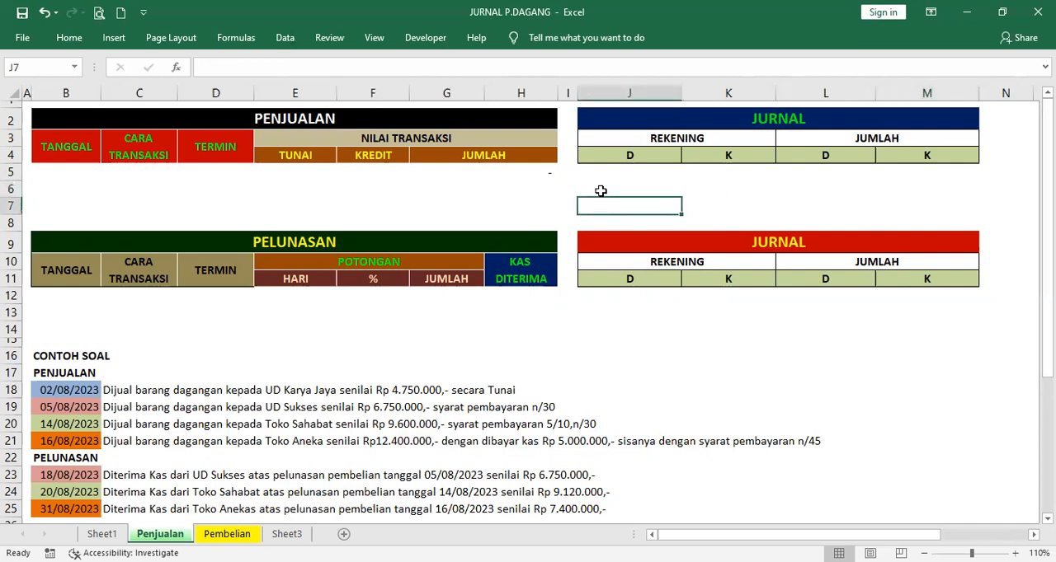
left_click(601, 203)
left_click(719, 204)
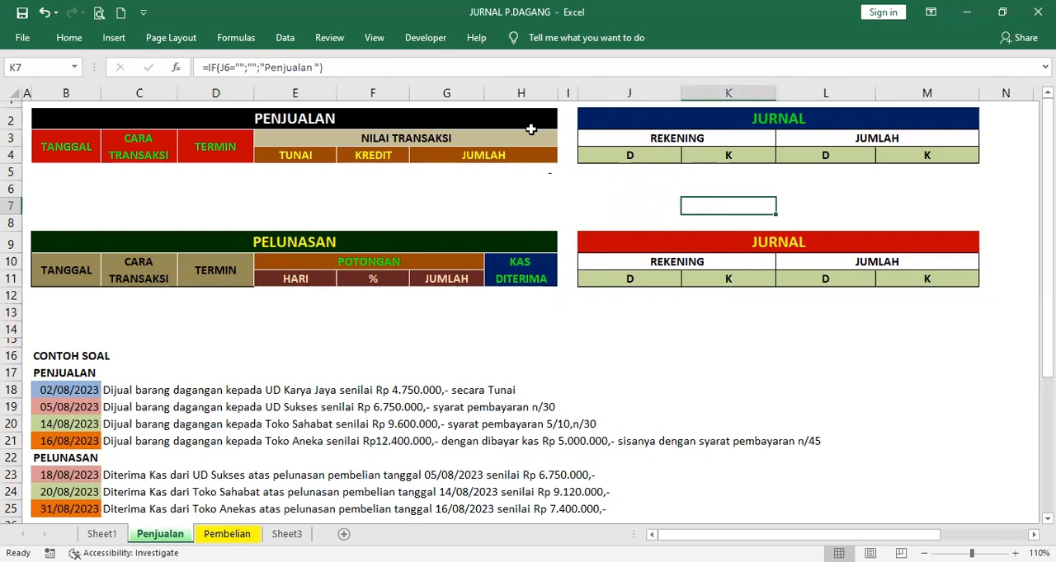
left_click(825, 205)
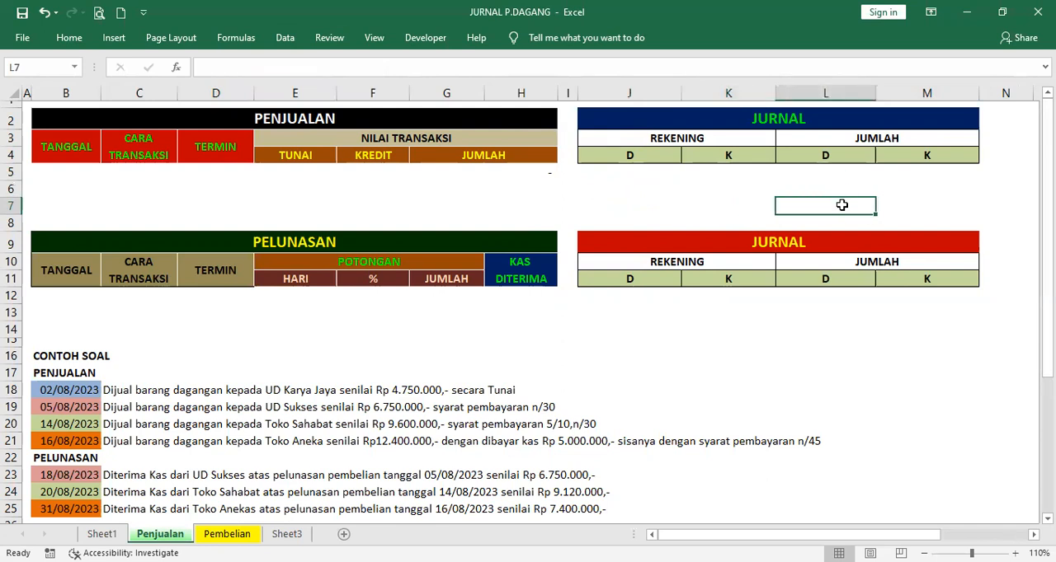
left_click(911, 202)
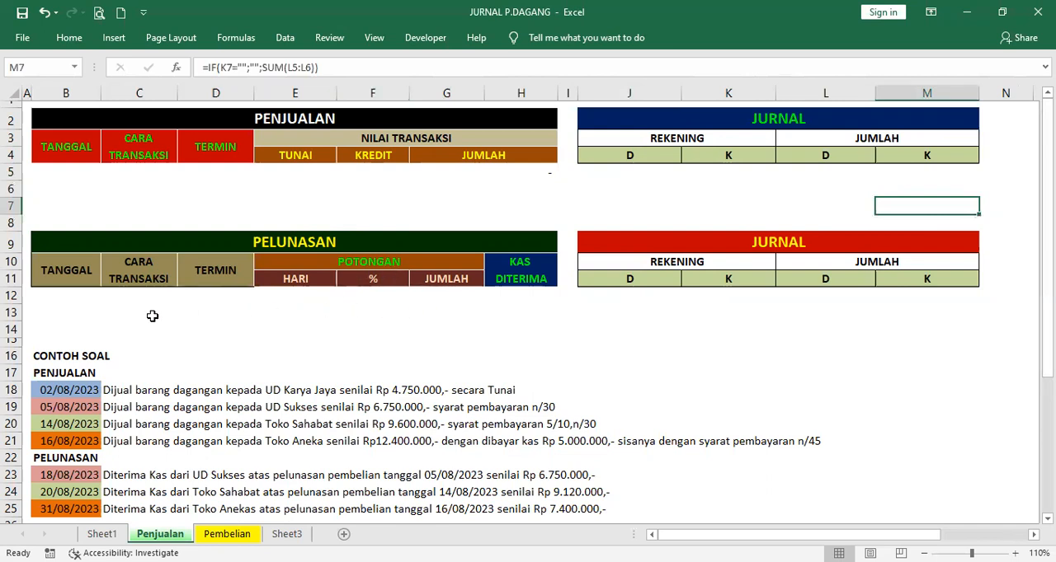
Examine the PELUNASAN date cell B12 and the method, term, discount and KAS DITERIMA formulas in C12:H12
left_click(47, 301)
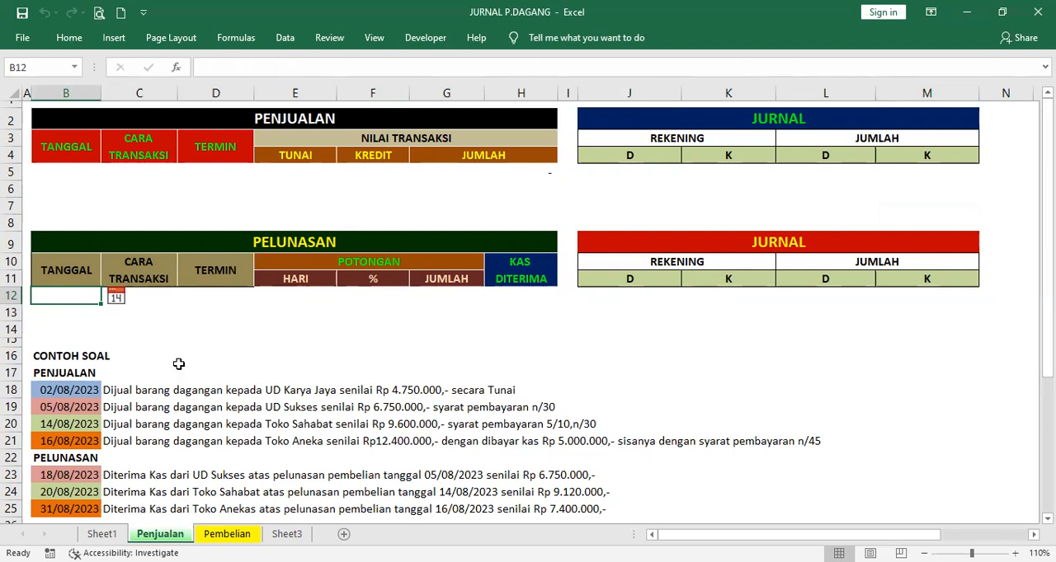
left_click(142, 294)
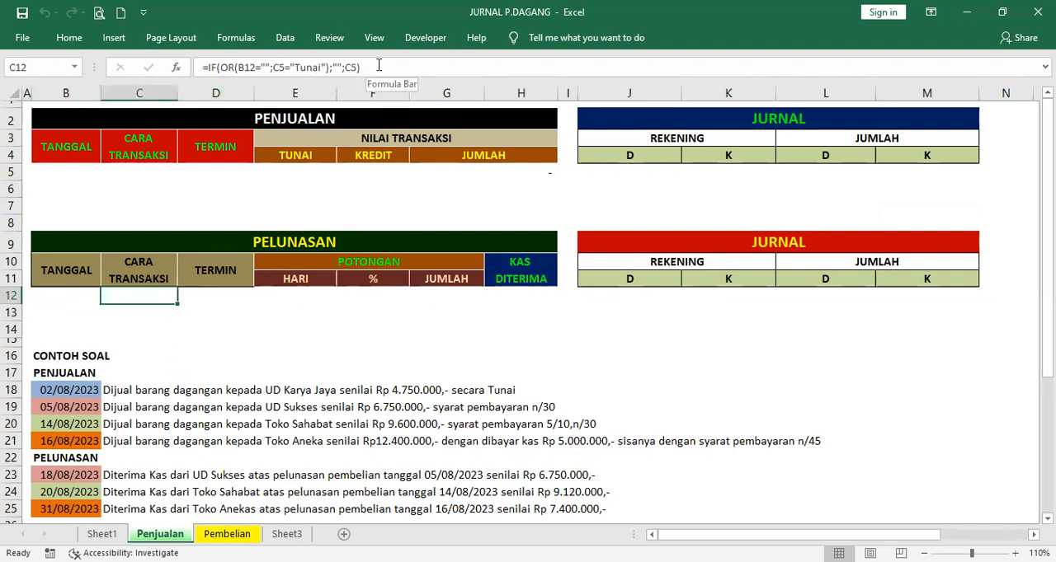
left_click(211, 296)
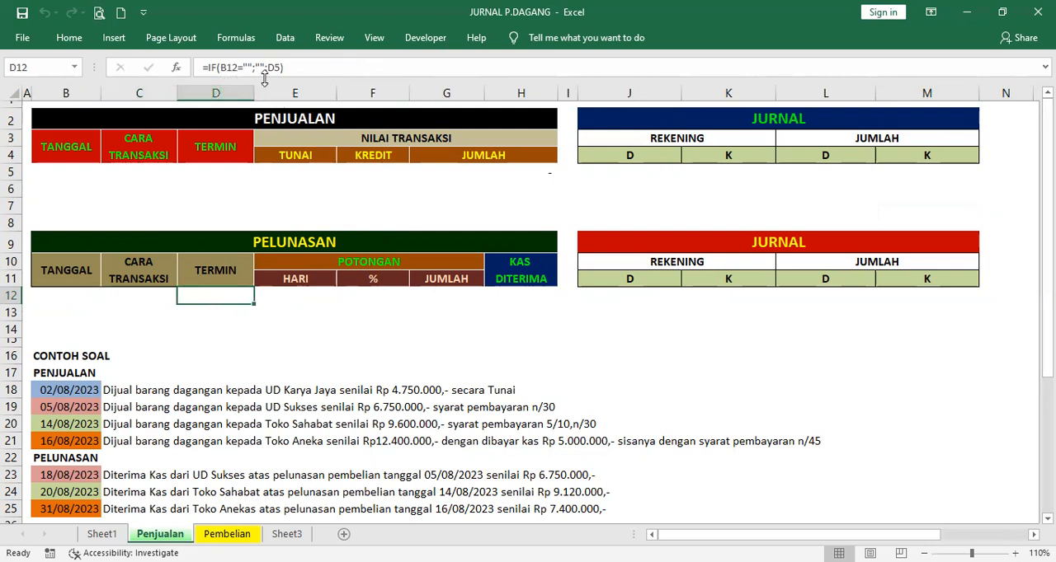
left_click(296, 297)
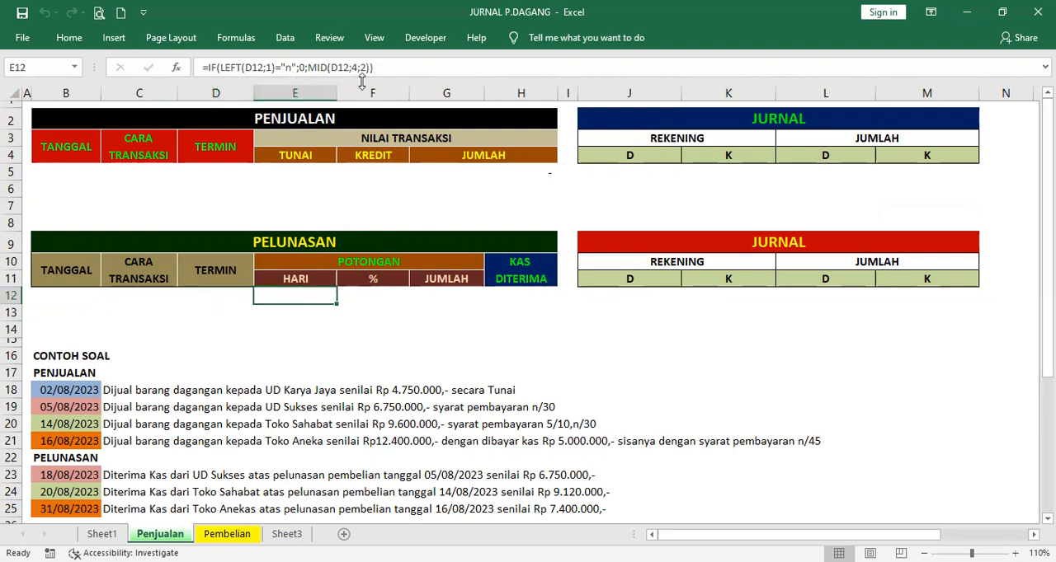
left_click(381, 301)
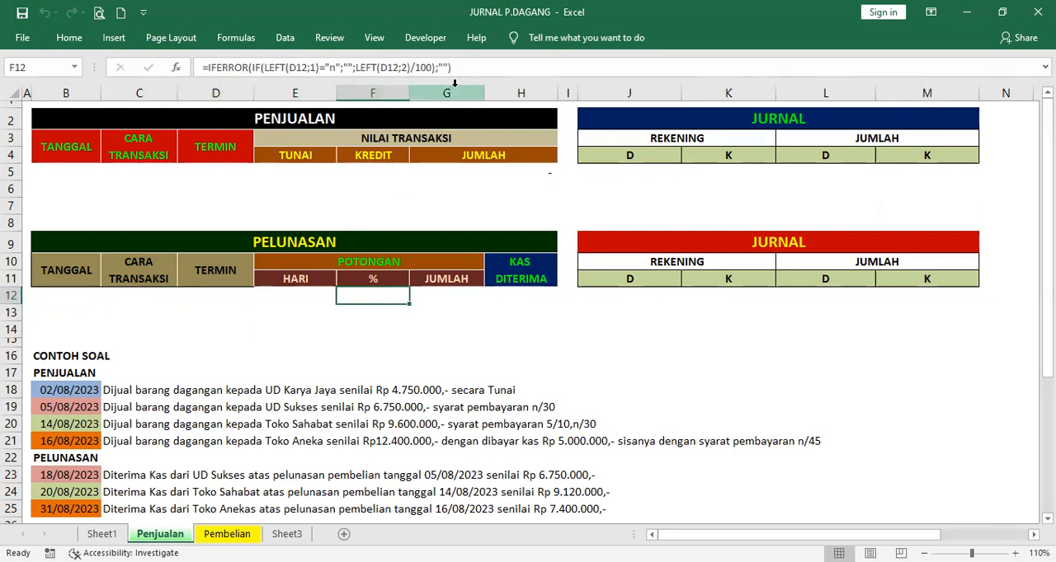
left_click(447, 297)
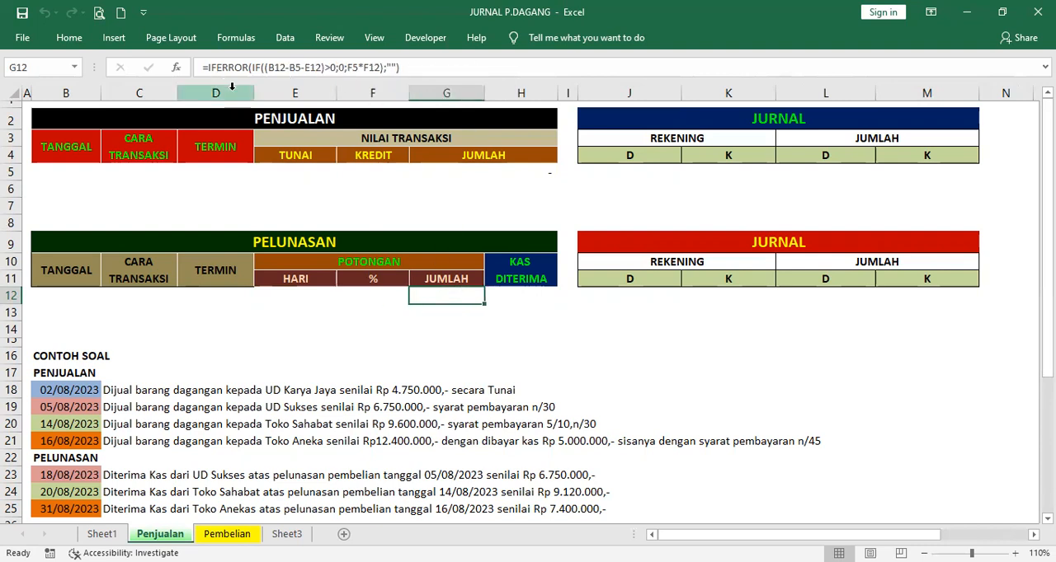
left_click(532, 298)
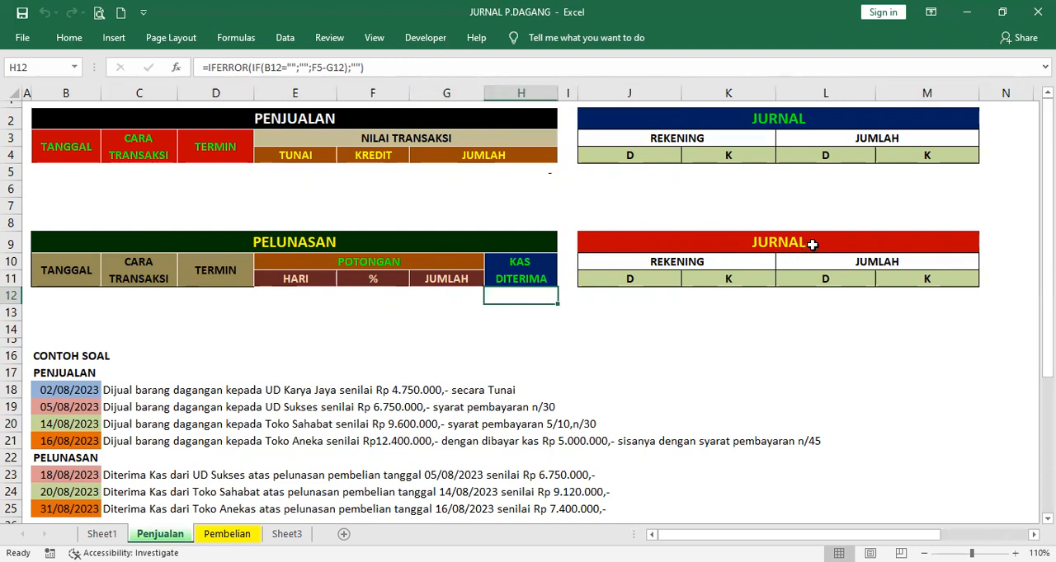
Examine row 12 of the PELUNASAN journal, from the debit account formula in J12 to the credit amount cell M12
left_click(639, 296)
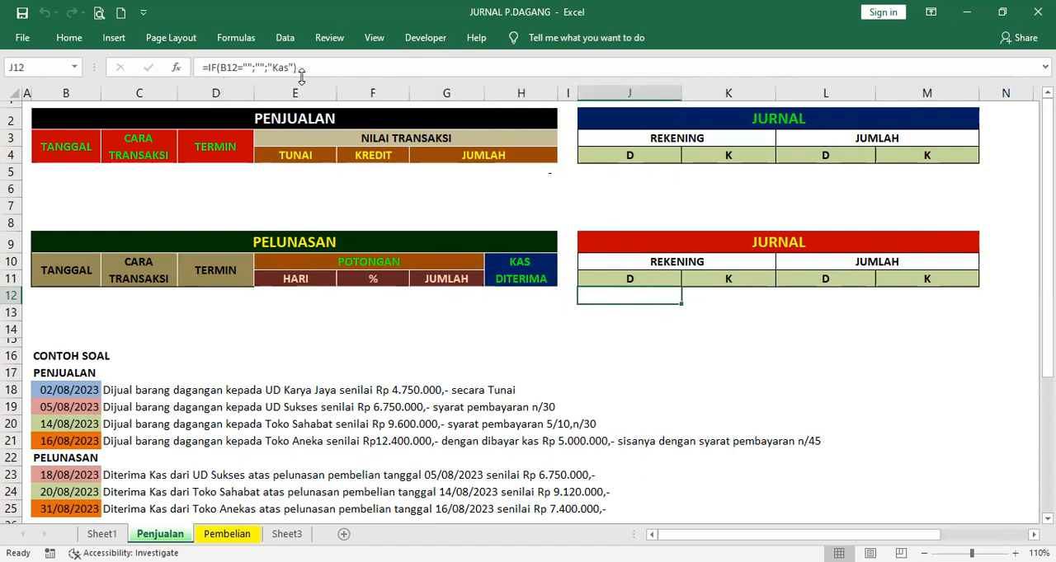
left_click(715, 294)
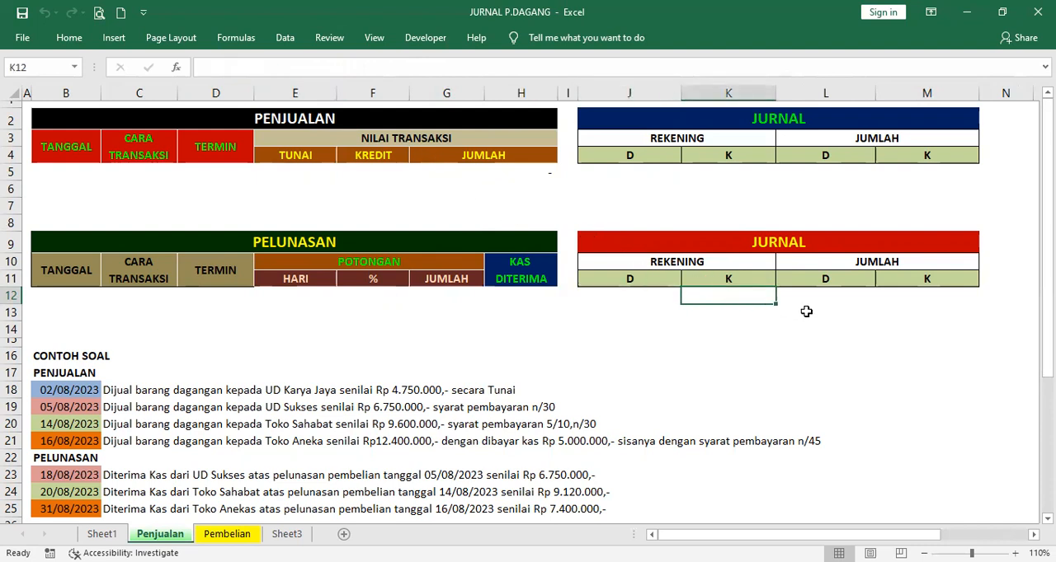
left_click(836, 296)
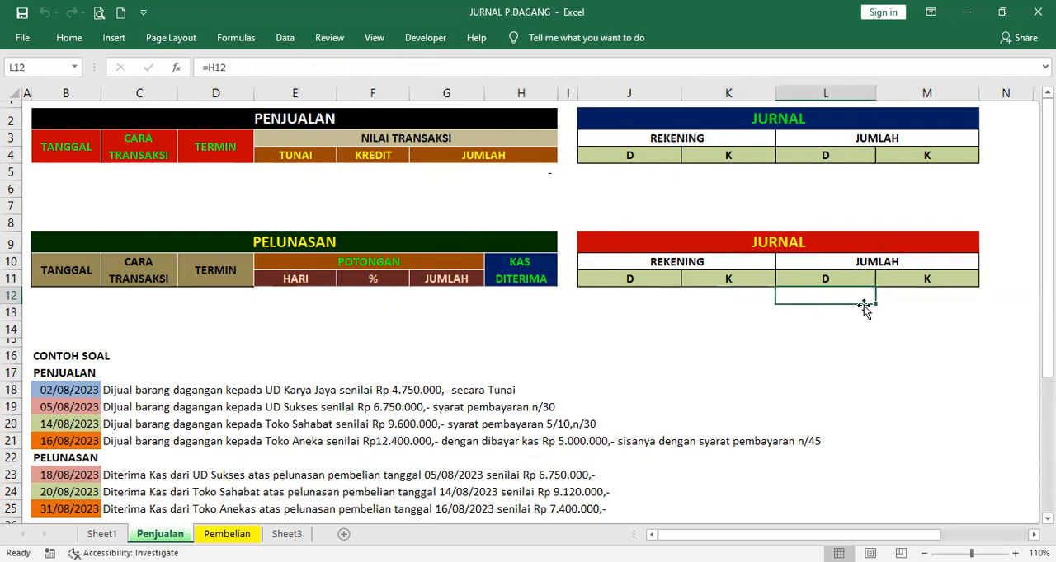
left_click(913, 300)
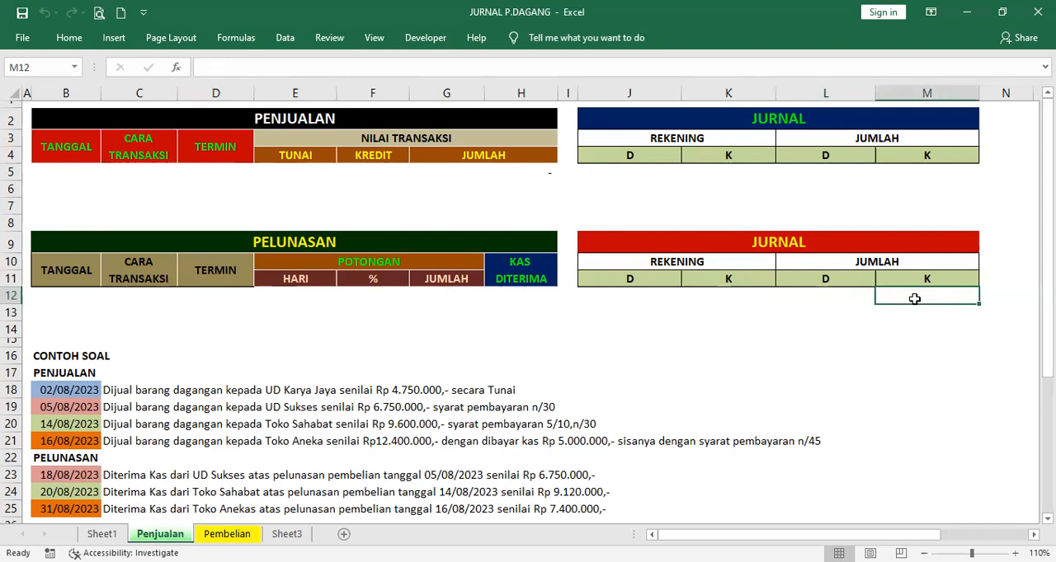
Examine the account formulas in J13 and K13 and the amount formulas in L13 and M13 of the PELUNASAN journal
left_click(619, 309)
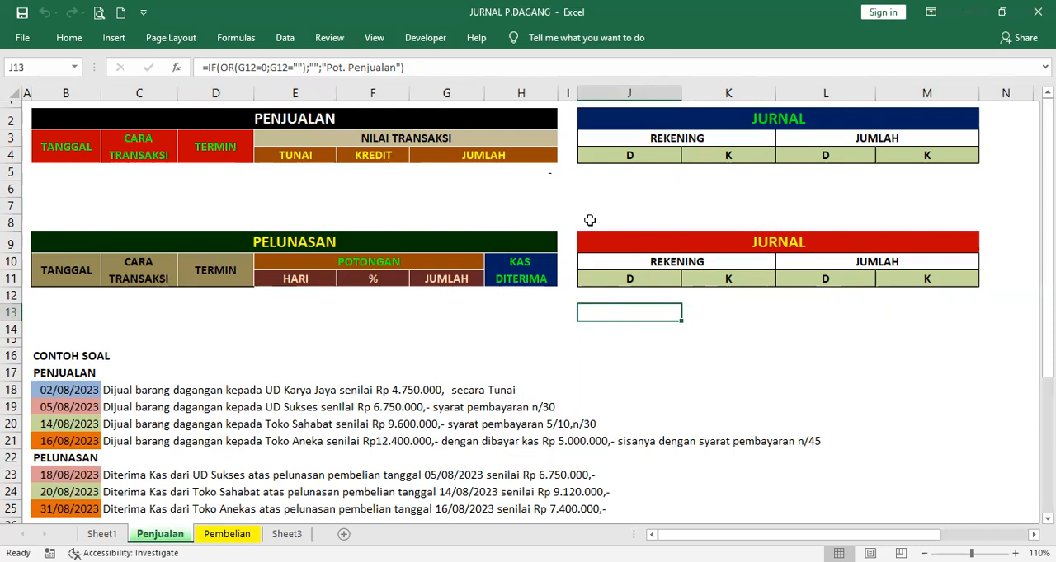
left_click(728, 312)
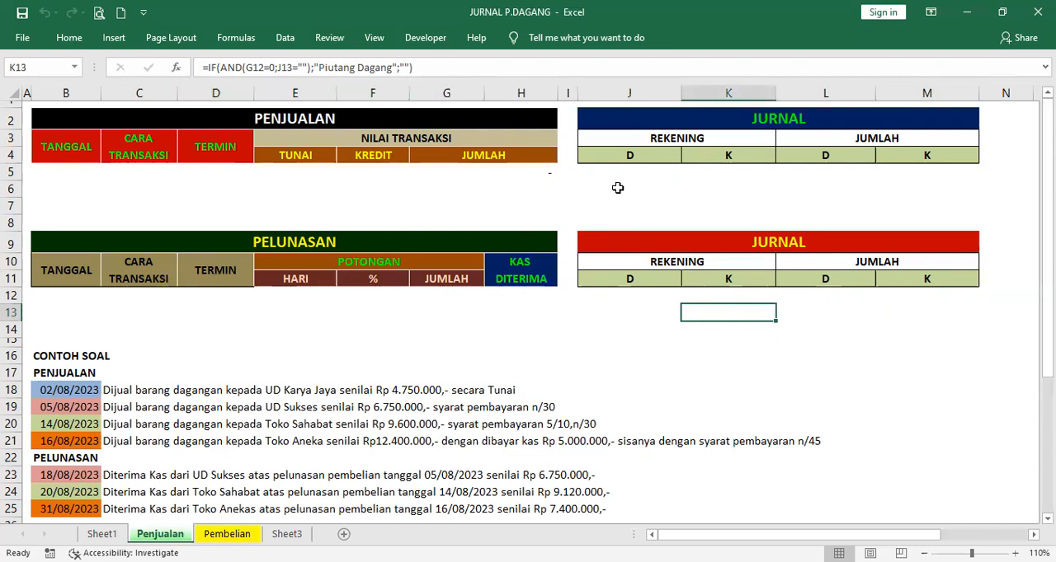
left_click(819, 311)
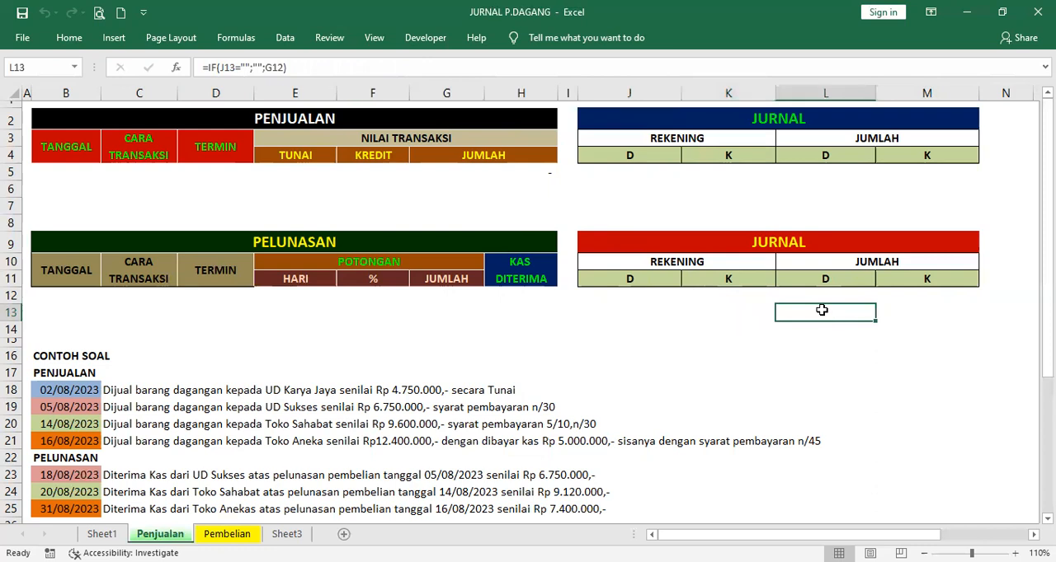
left_click(922, 310)
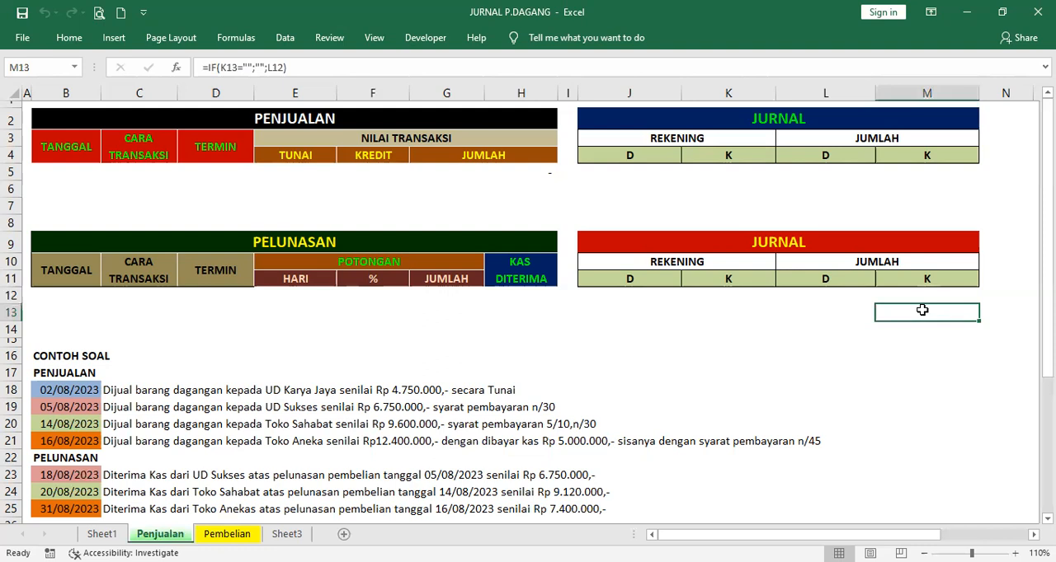
Examine row 14 of the PELUNASAN journal, including the credit account formula in K14 and the amount formula in M14
left_click(629, 326)
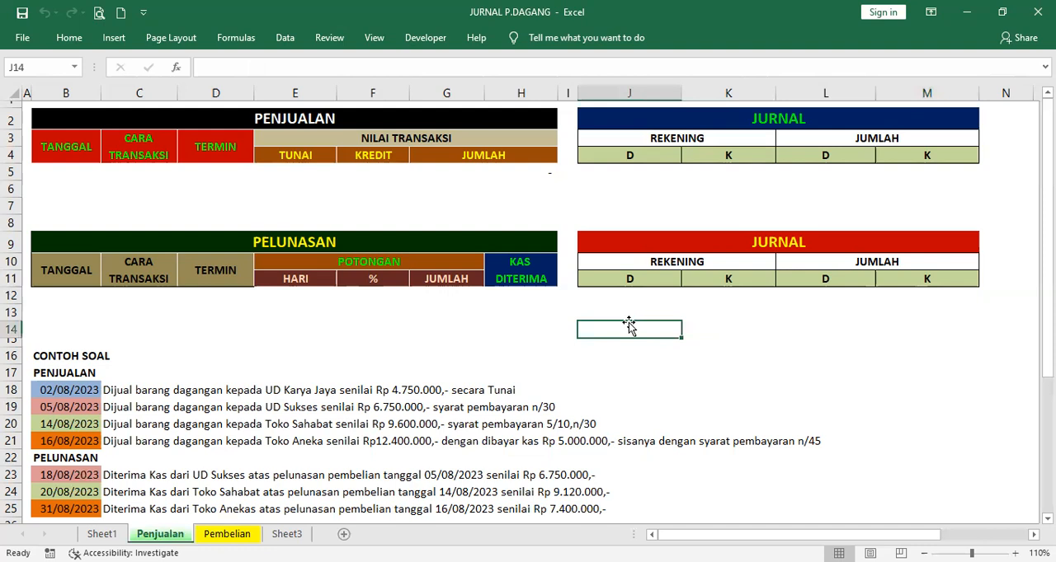
left_click(724, 327)
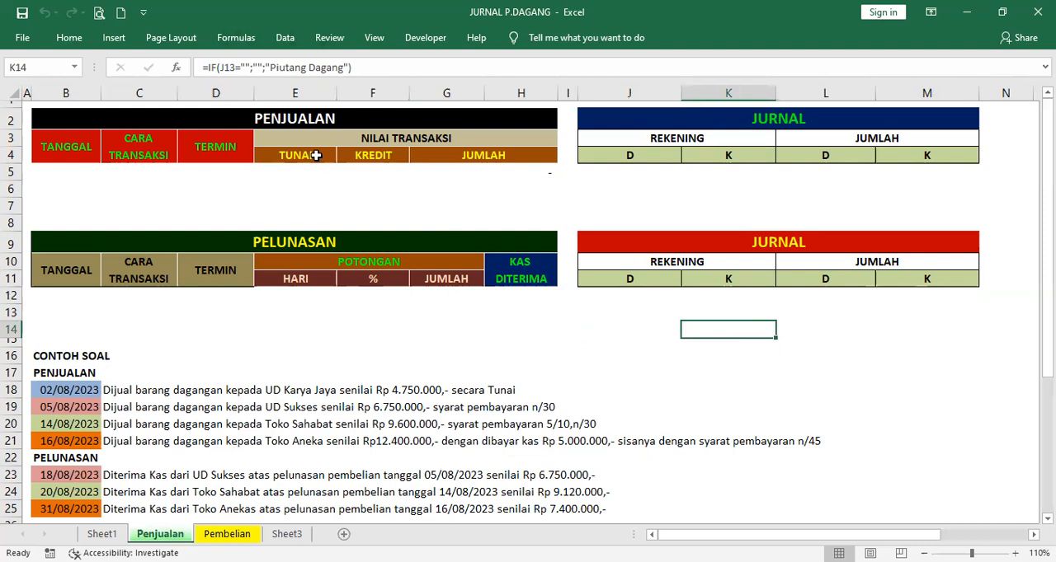
left_click(819, 330)
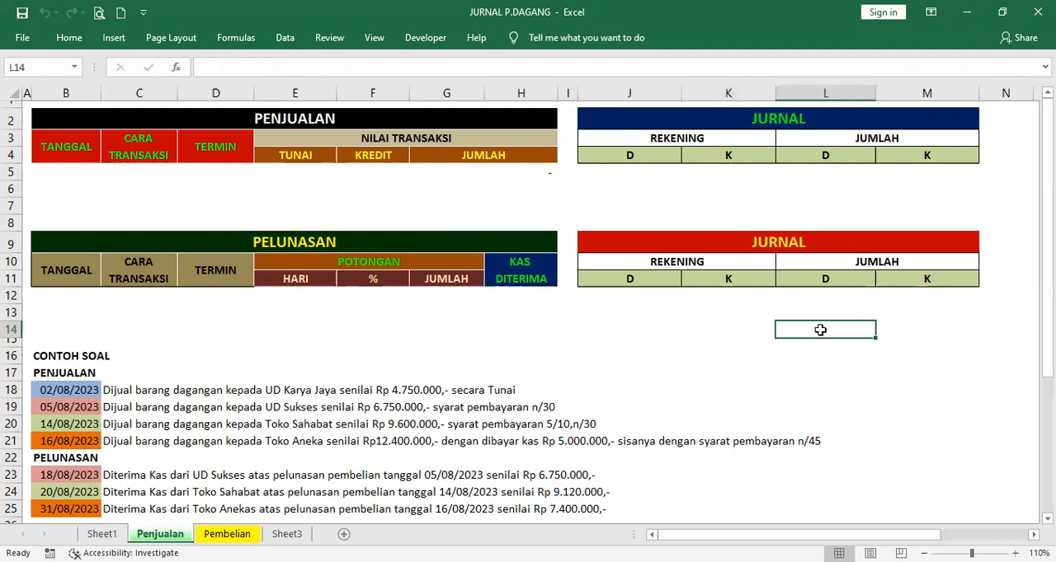
left_click(919, 328)
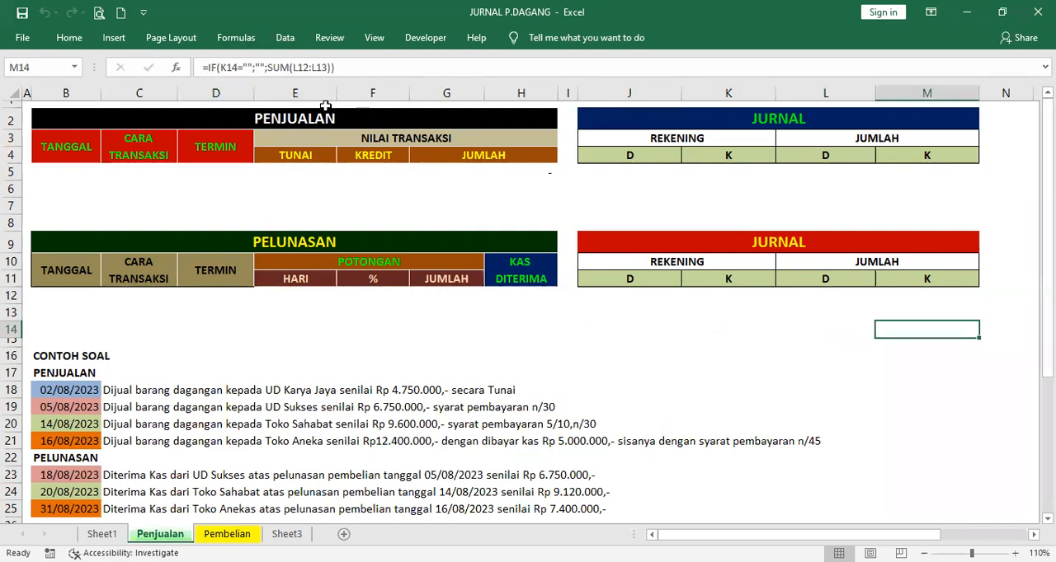
left_click(776, 361)
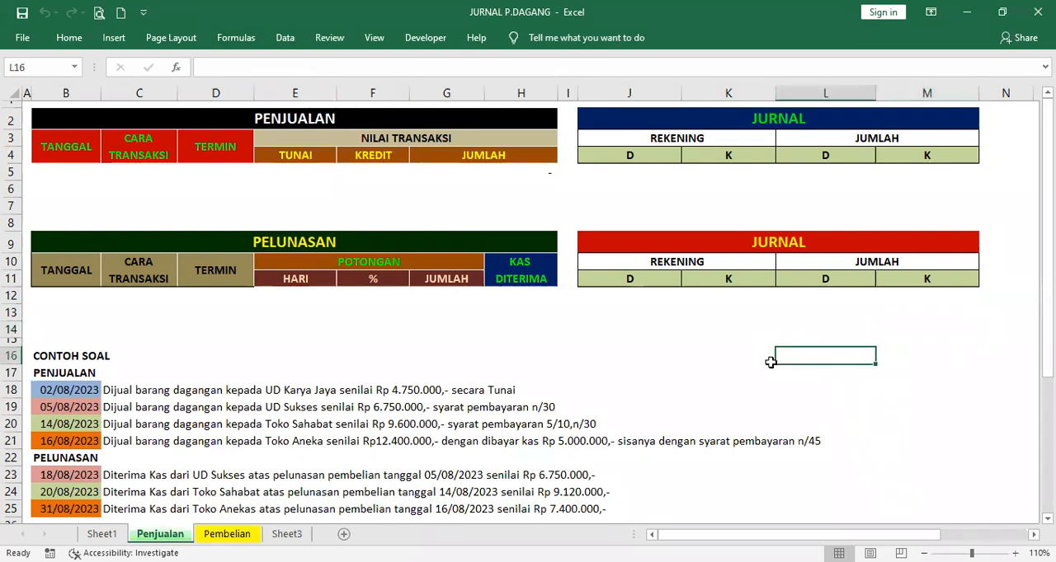